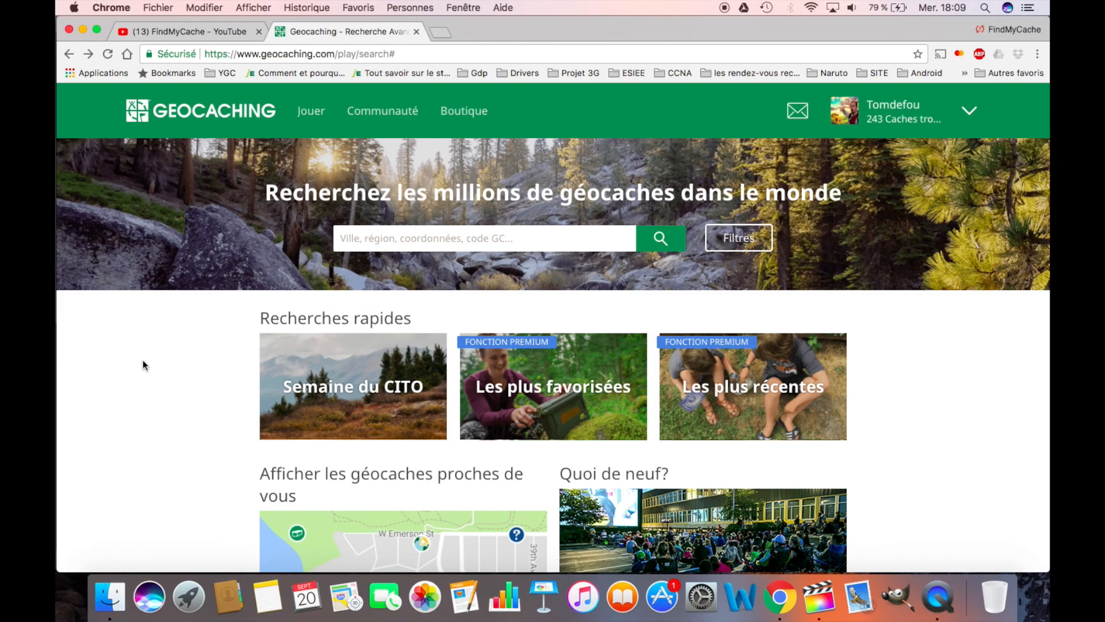
Step: Open the page for hiding a geocache and review its instructions on submitting geocaches and creating events
click(315, 117)
click(344, 237)
scroll(935, 263, down, 10)
scroll(934, 264, down, 15)
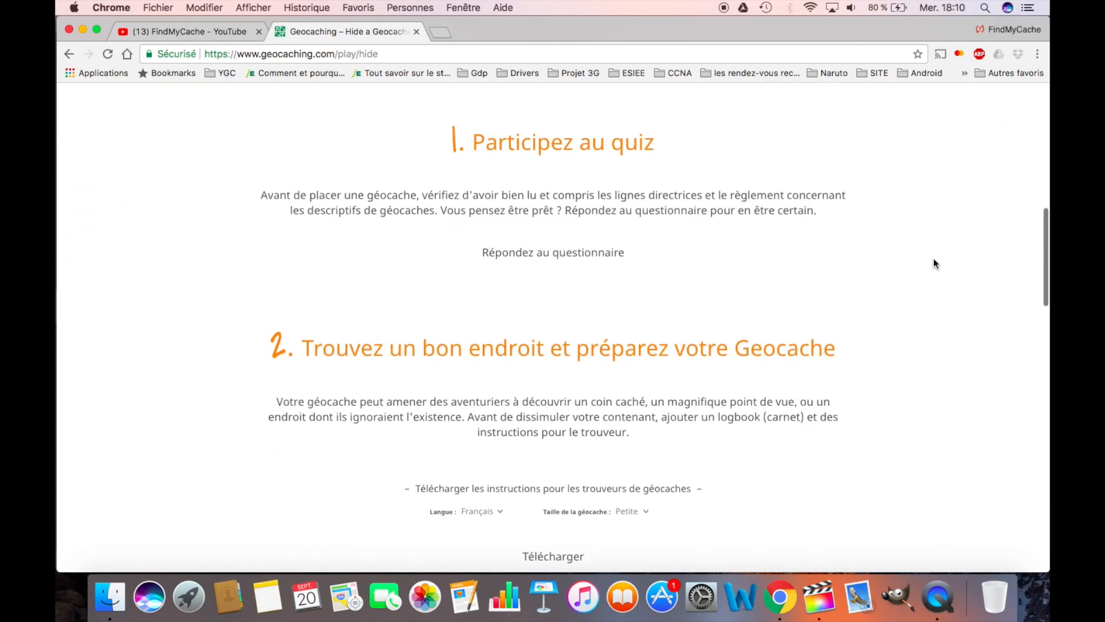
scroll(935, 263, down, 15)
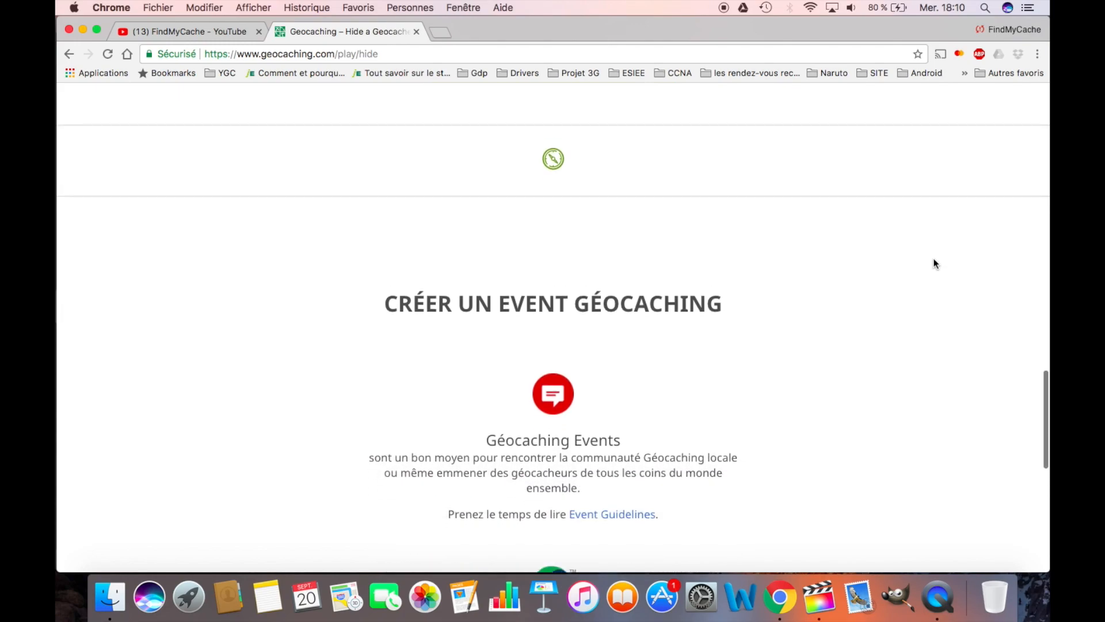
scroll(935, 264, up, 12)
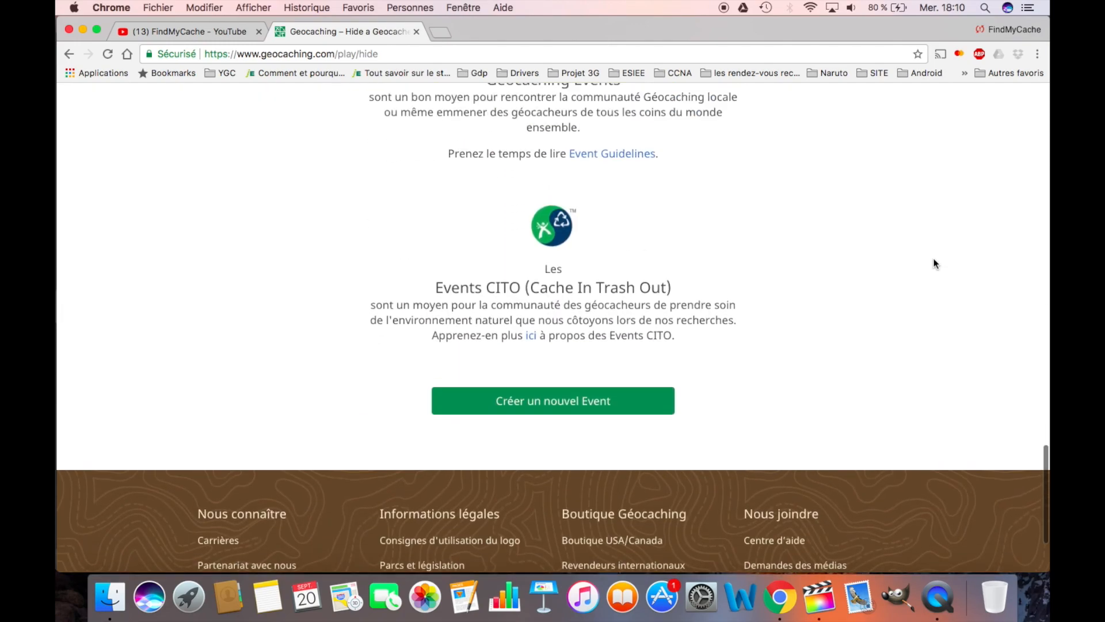
Step: Start creating a new geocache and continue past the notice about existing caches needing maintenance
scroll(935, 263, up, 3)
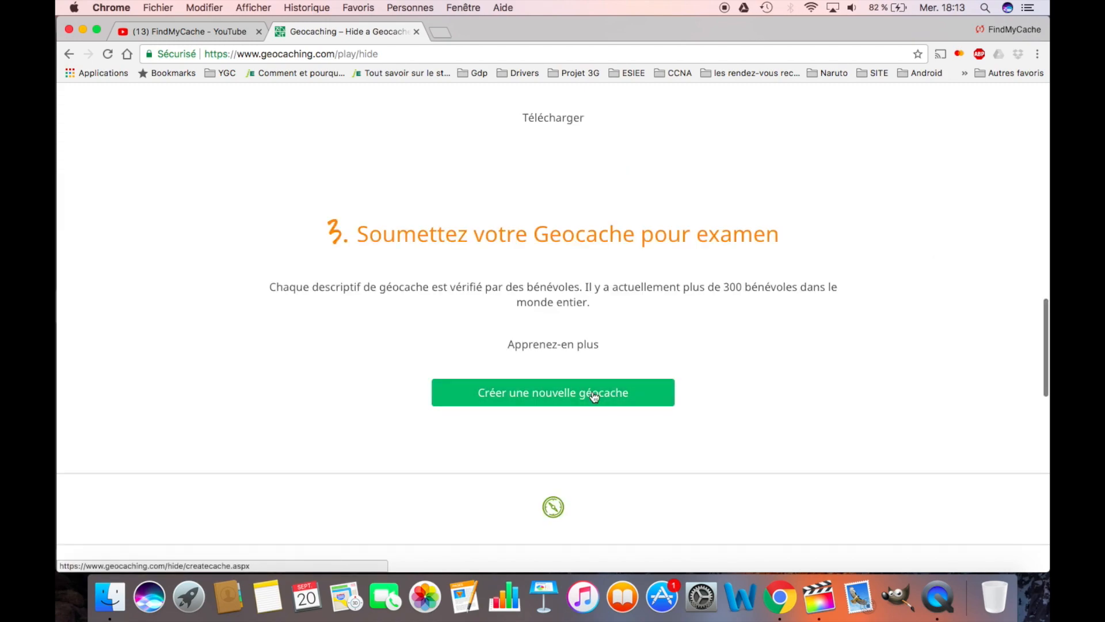
click(593, 395)
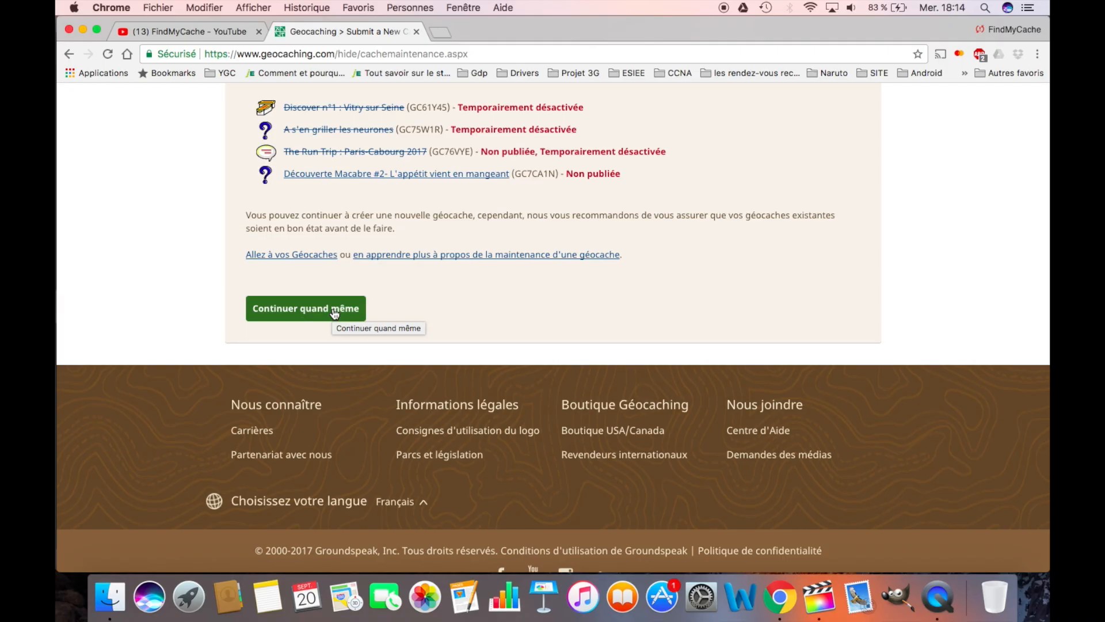
click(334, 311)
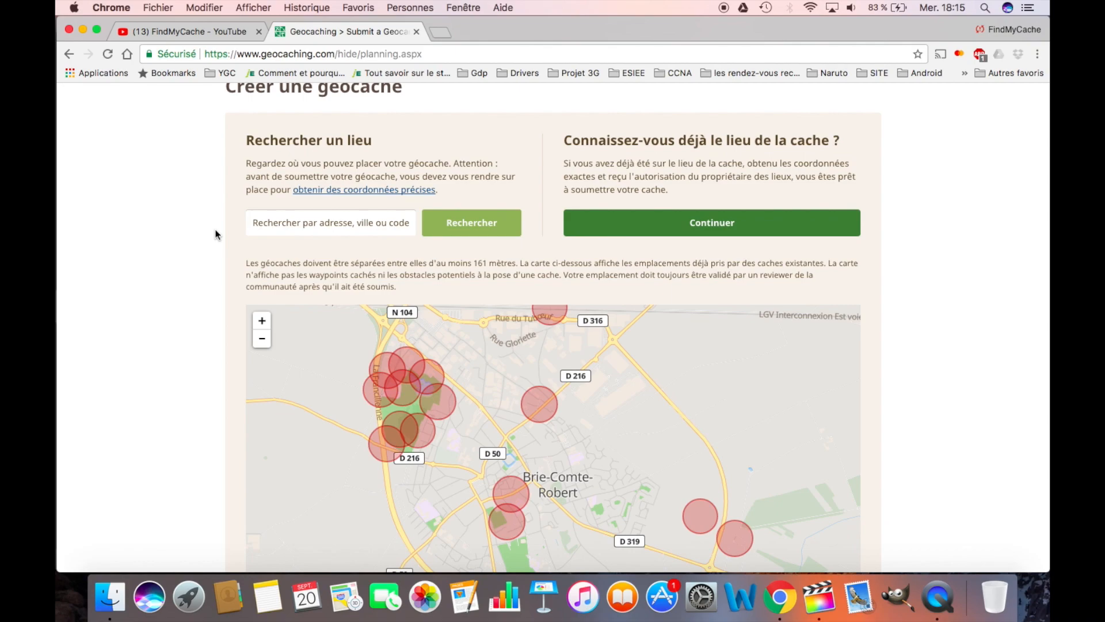
Step: Examine the planning map around Brie-Comte-Robert for spots already taken by existing caches and the 161-metre separation rule
scroll(216, 234, down, 5)
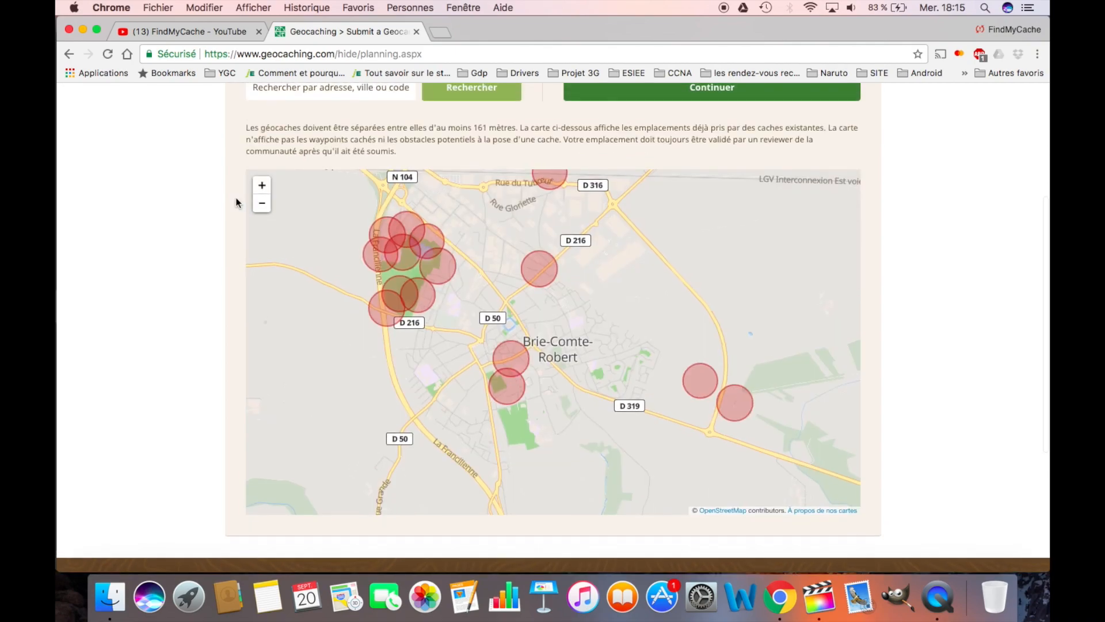
click(261, 219)
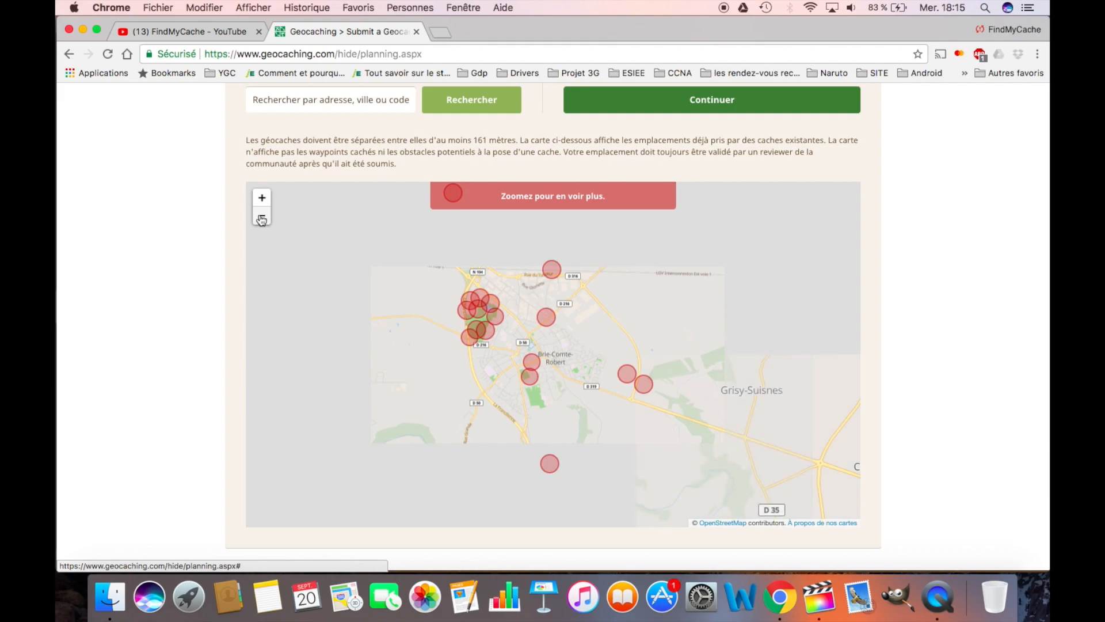
click(267, 198)
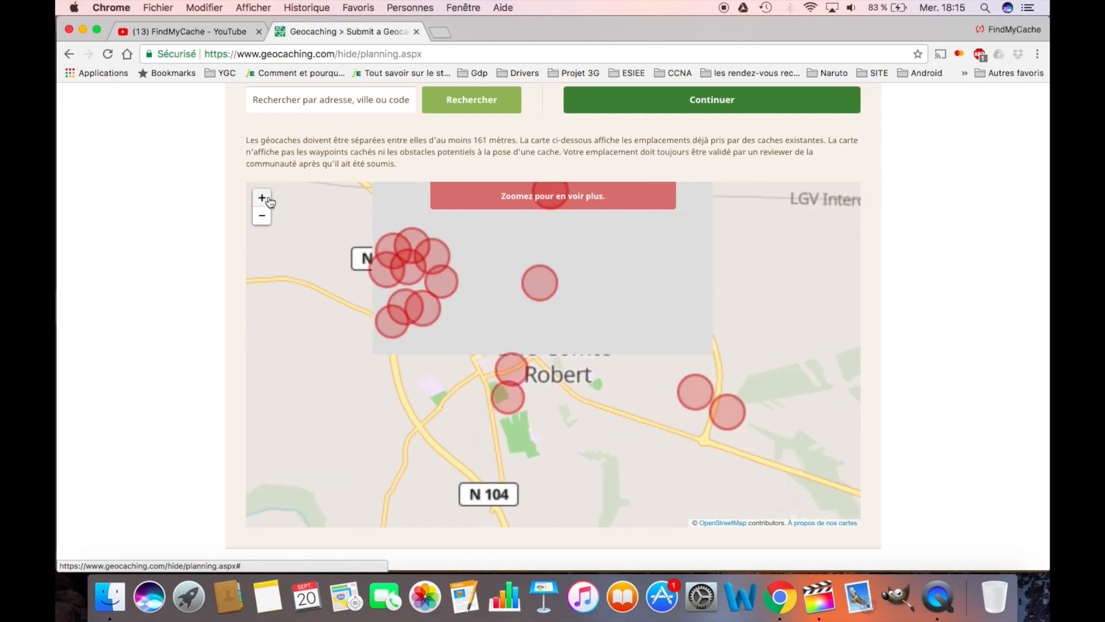
drag(502, 298, 577, 298)
drag(655, 323, 601, 342)
click(262, 201)
drag(325, 191, 430, 306)
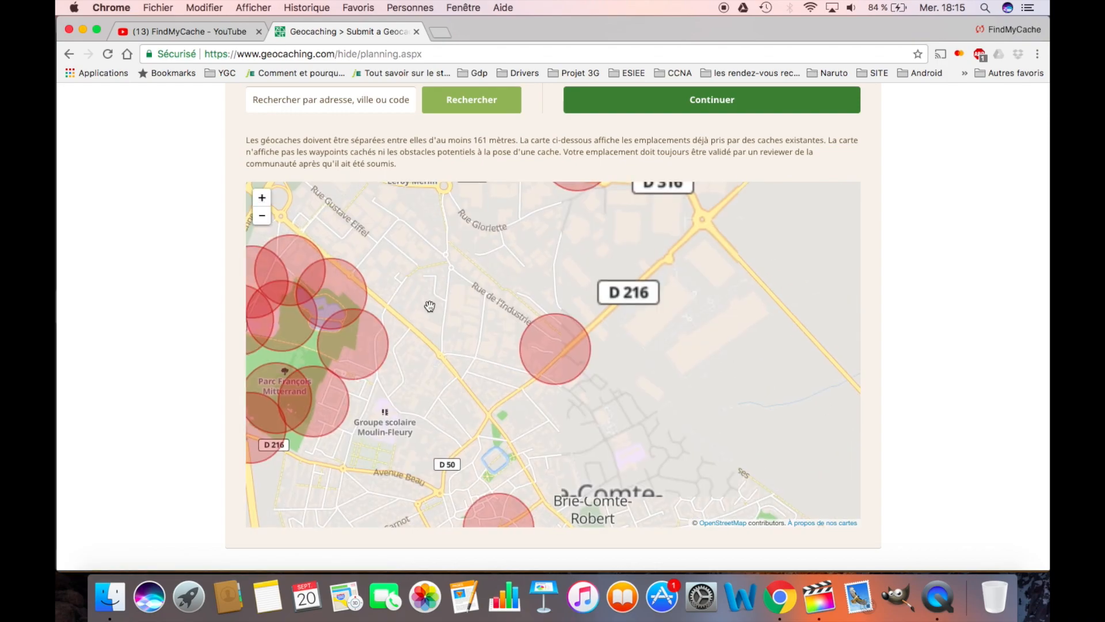
drag(555, 289, 556, 347)
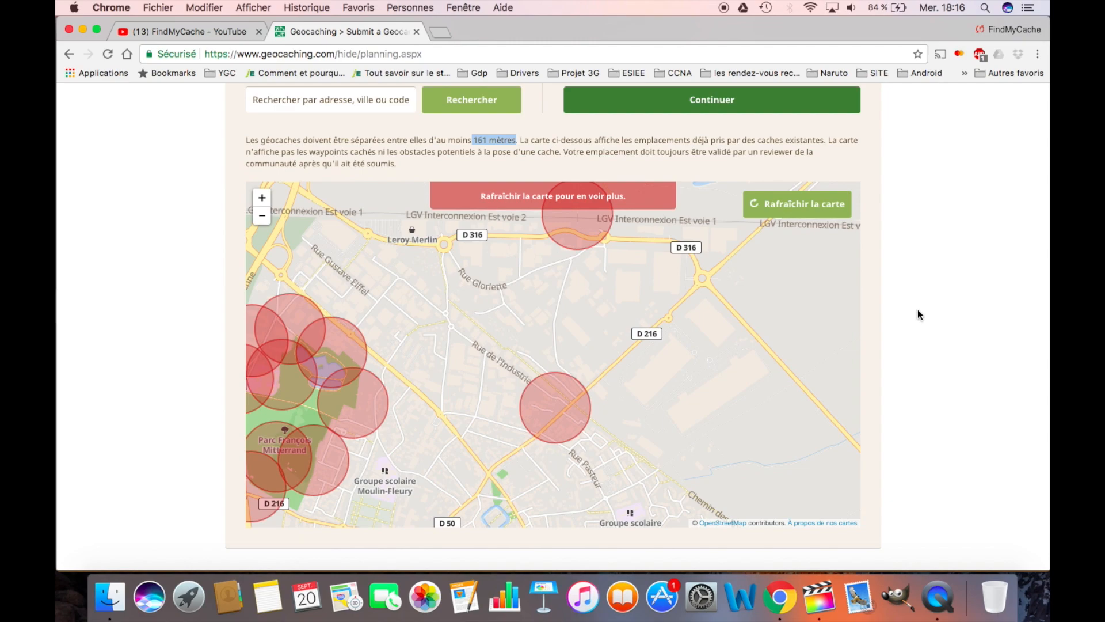
scroll(674, 320, down, 2)
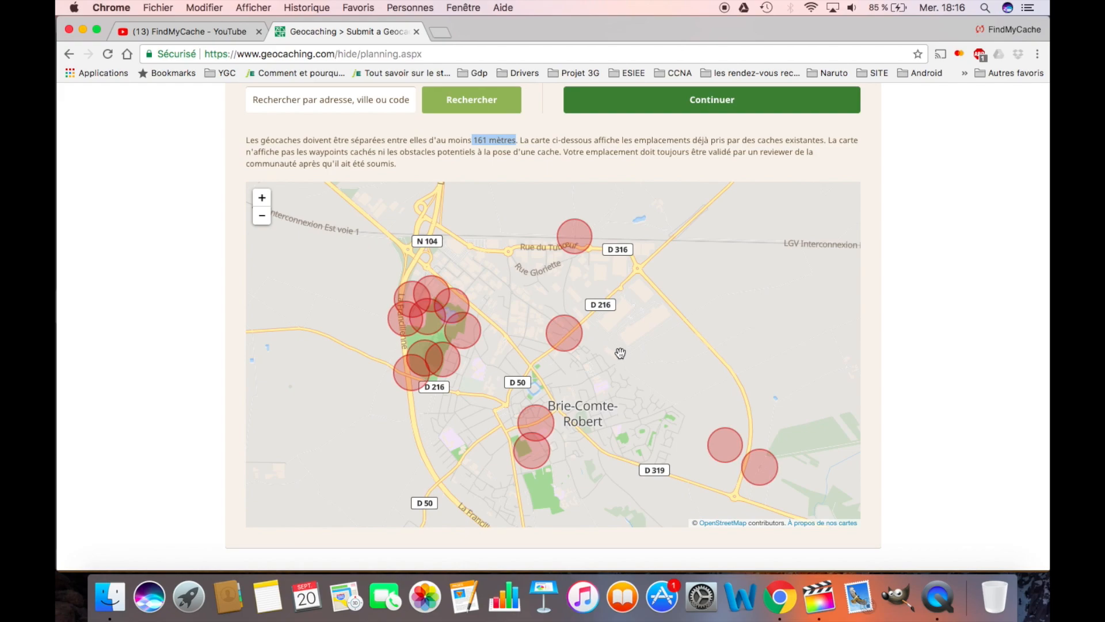
Step: Continue with an already known cache location, show all geocache types and choose Cache traditionnelle
scroll(165, 229, up, 5)
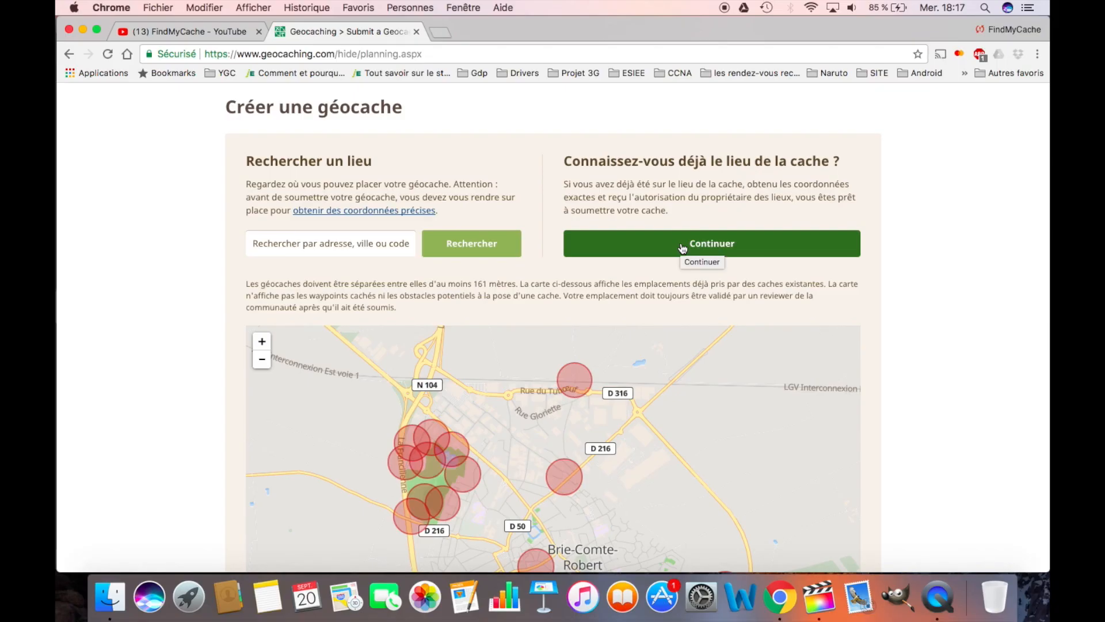
click(683, 248)
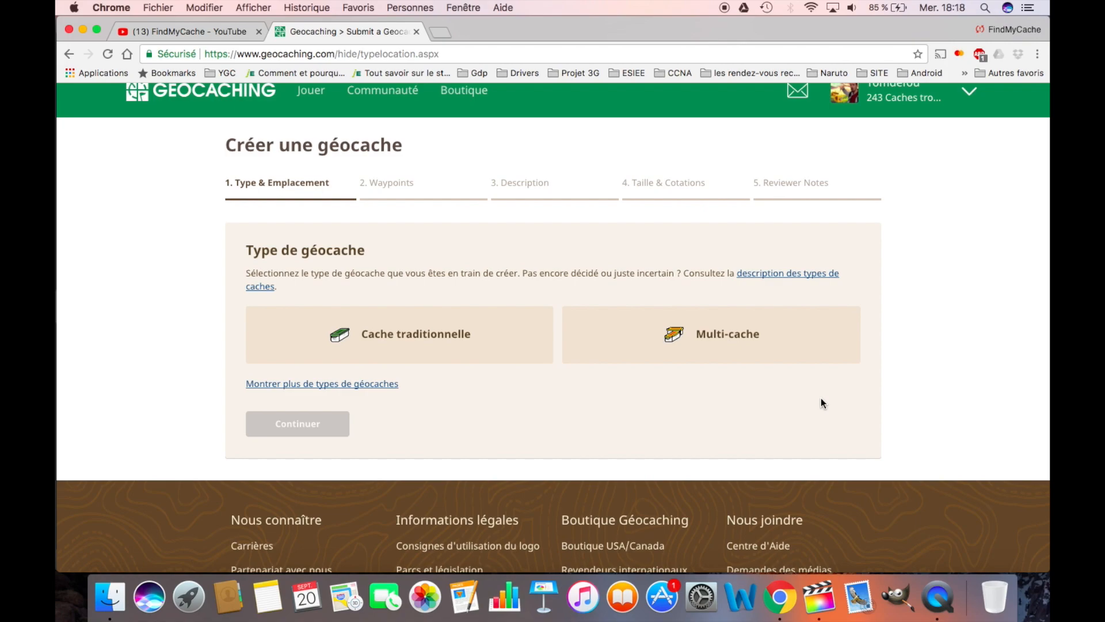
click(322, 383)
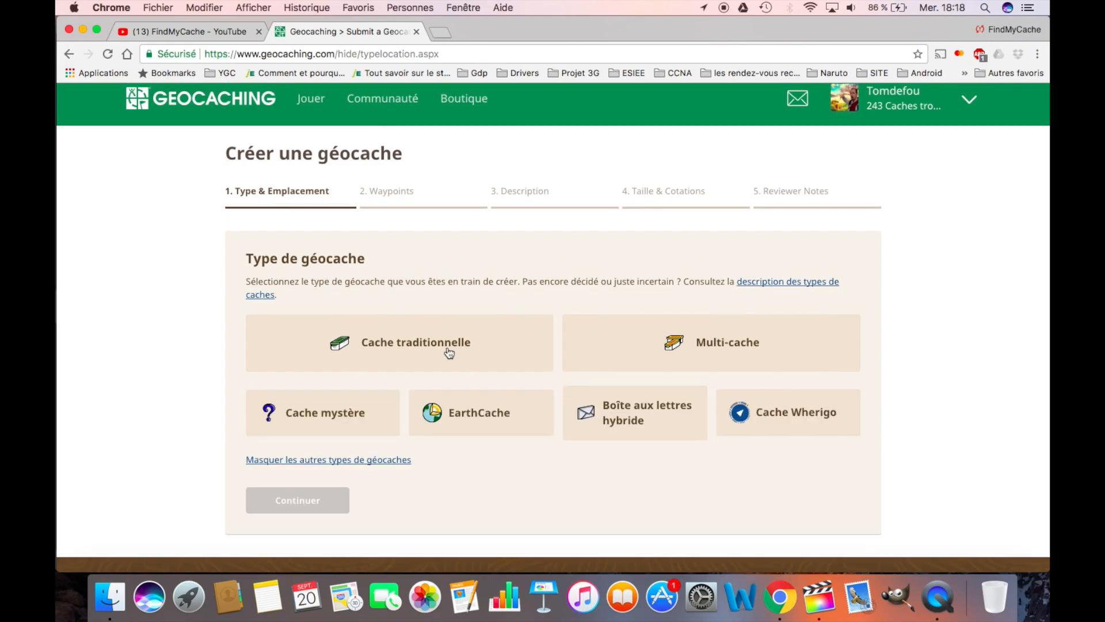
click(448, 352)
Step: Set the cache's location to N 48° 41.300 E 002° 36.800, confirm the coordinates and continue to the waypoints
scroll(449, 353, down, 5)
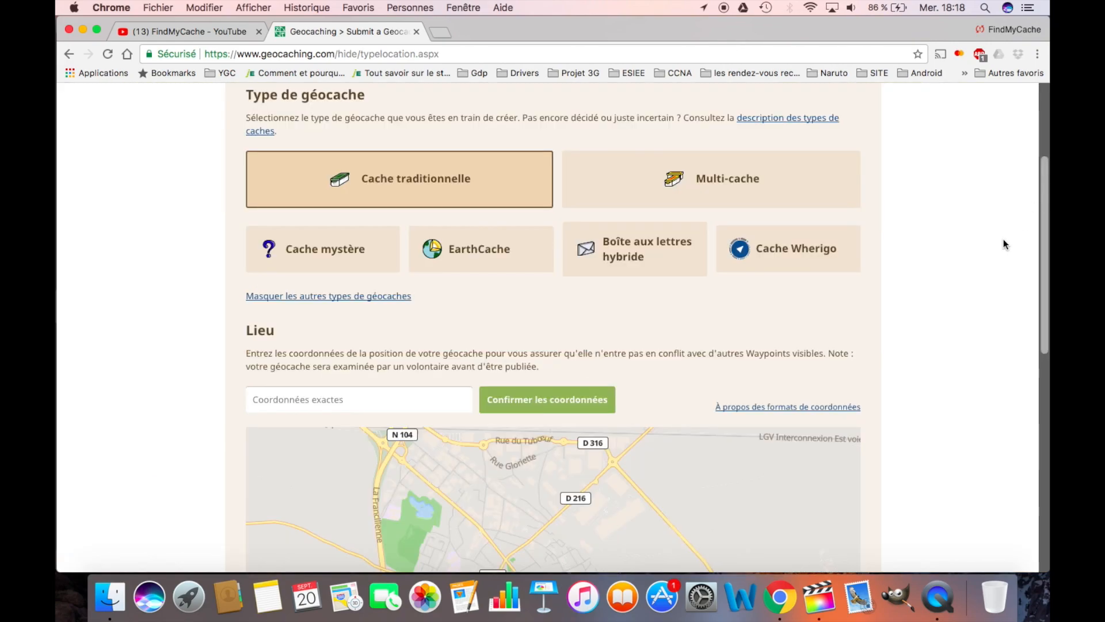
scroll(1003, 239, down, 5)
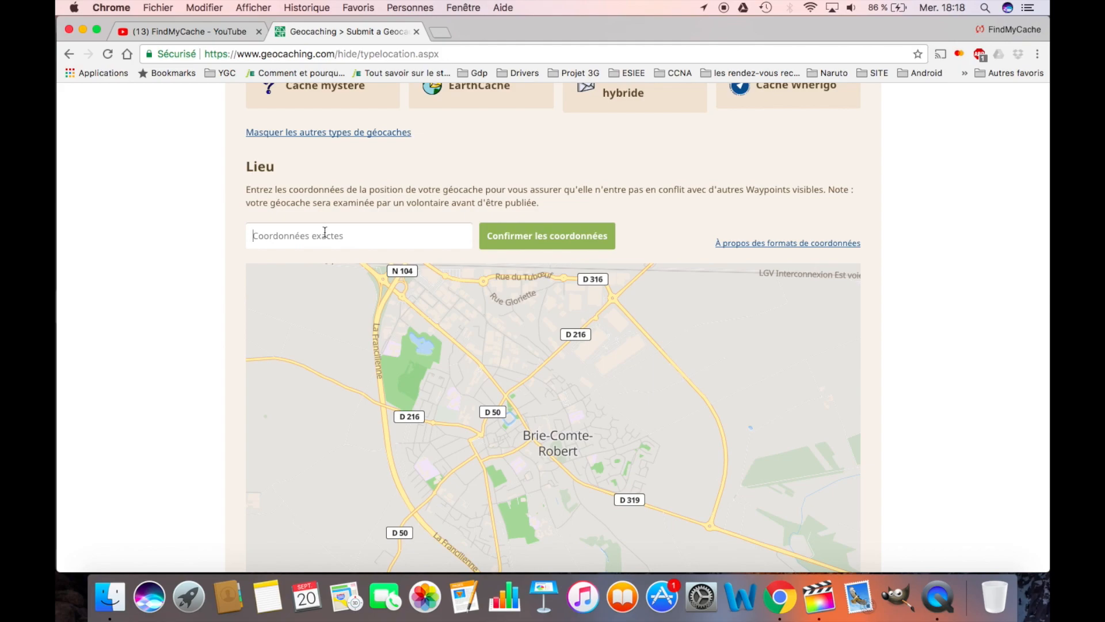
scroll(130, 326, down, 2)
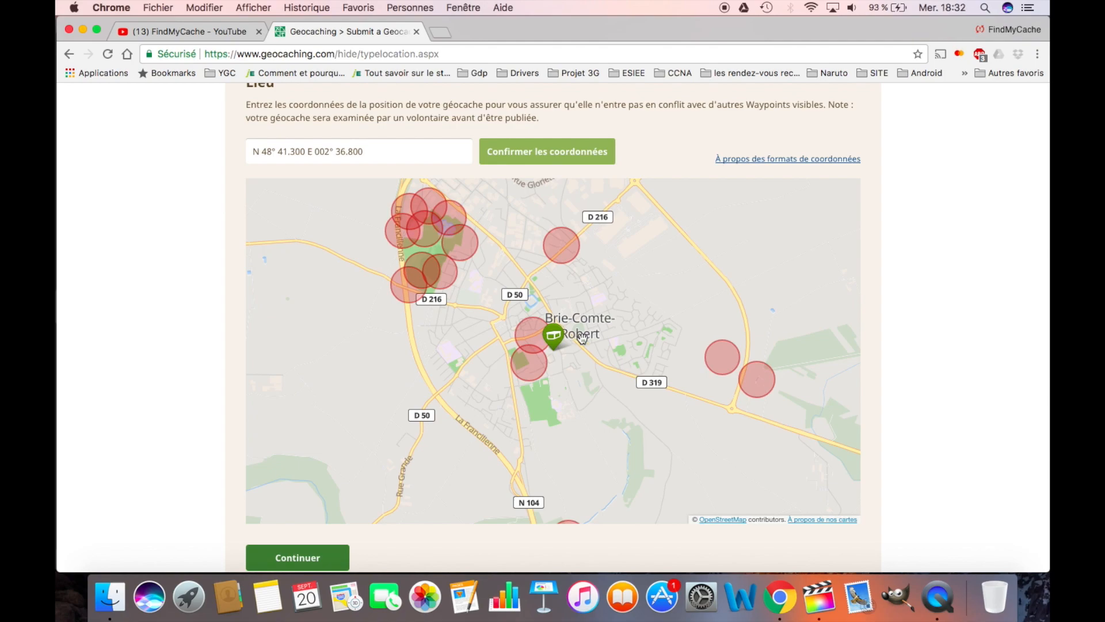
scroll(582, 338, down, 5)
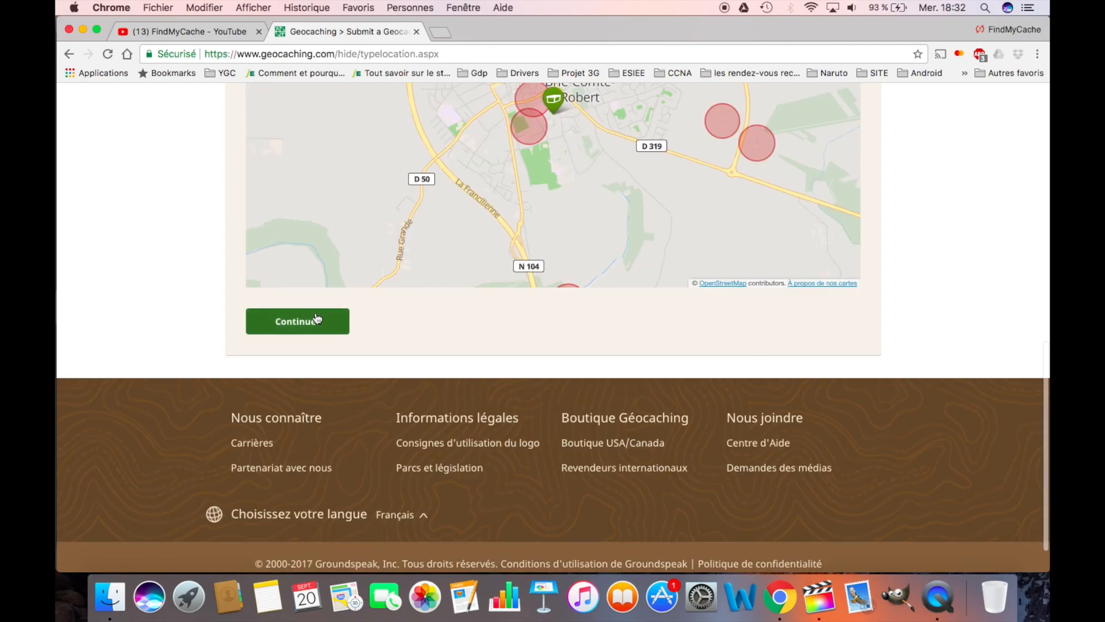
click(317, 320)
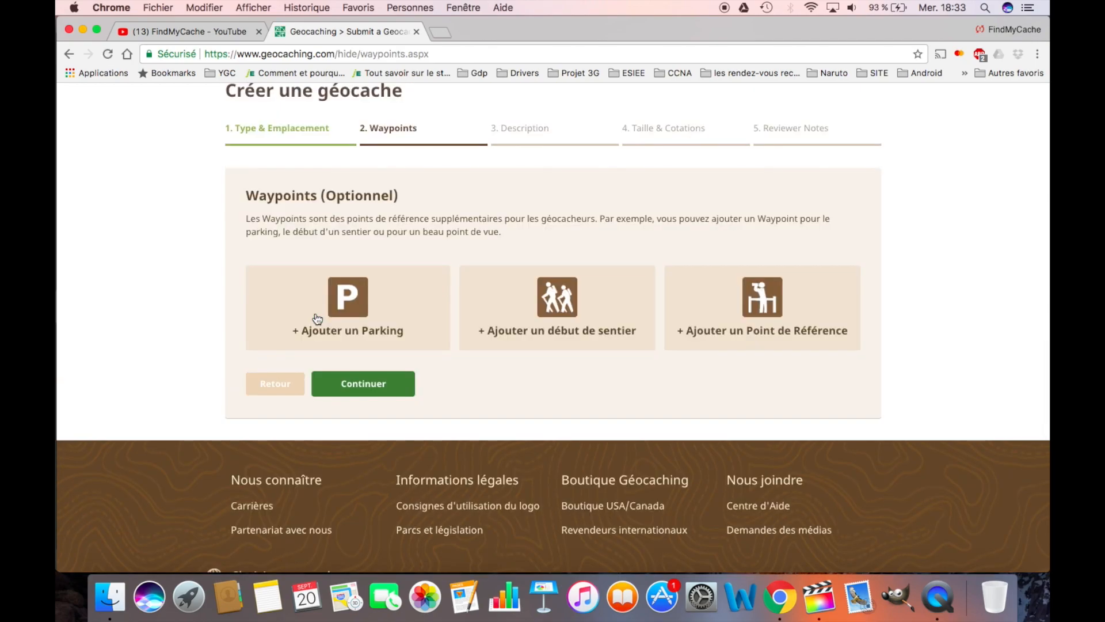
Step: Try adding optional waypoints to the cache: a parking, a trailhead and a reference point
click(373, 281)
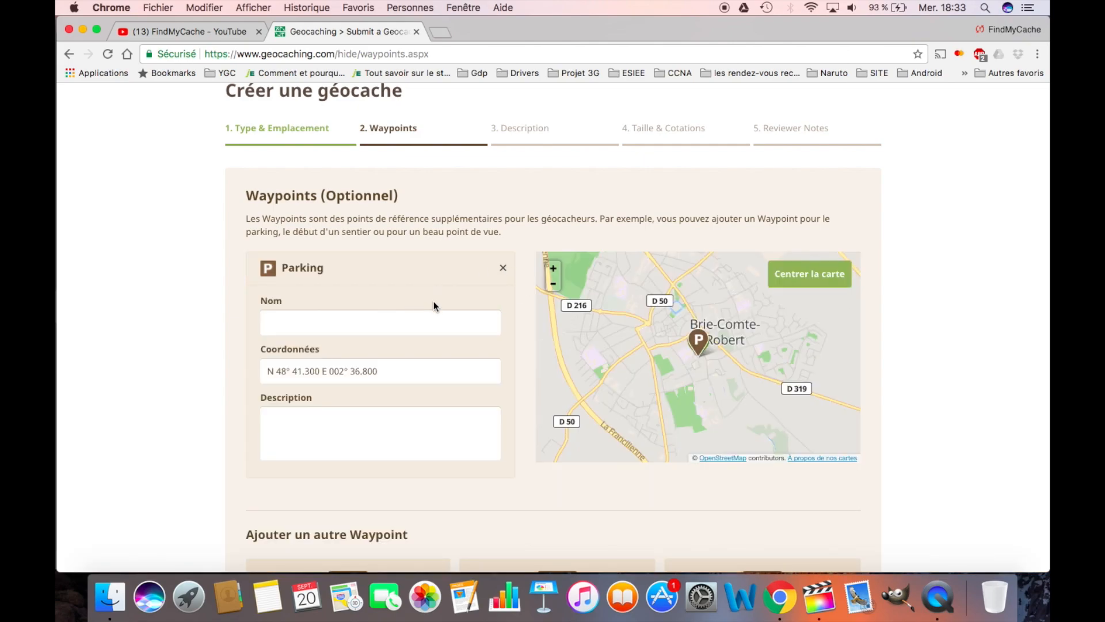
scroll(434, 303, down, 4)
click(552, 395)
scroll(476, 388, down, 4)
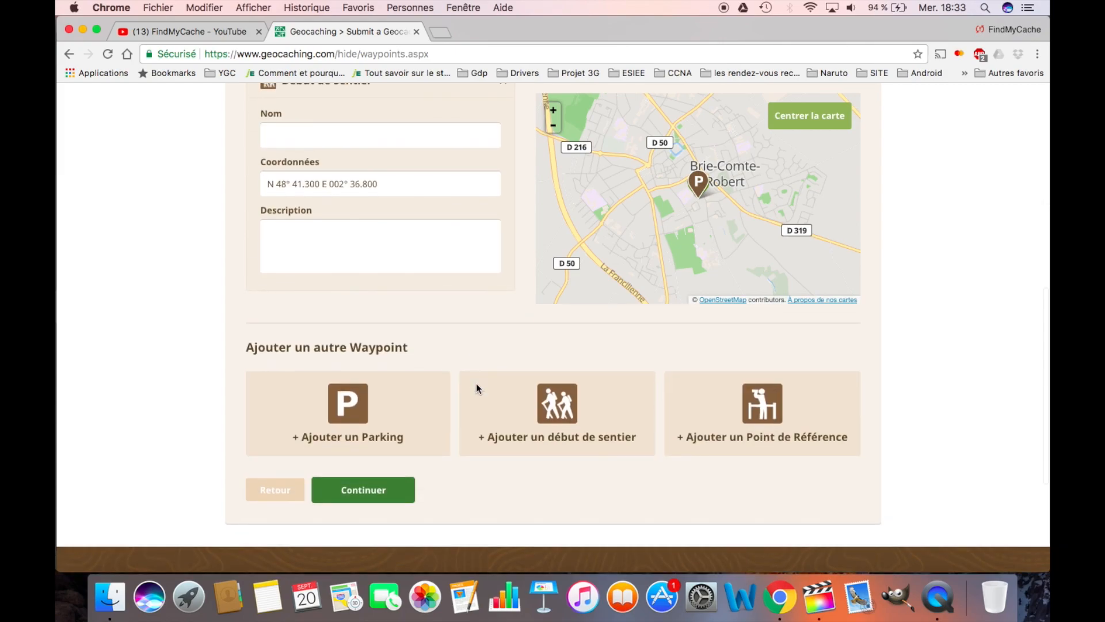
click(727, 407)
scroll(699, 395, down, 4)
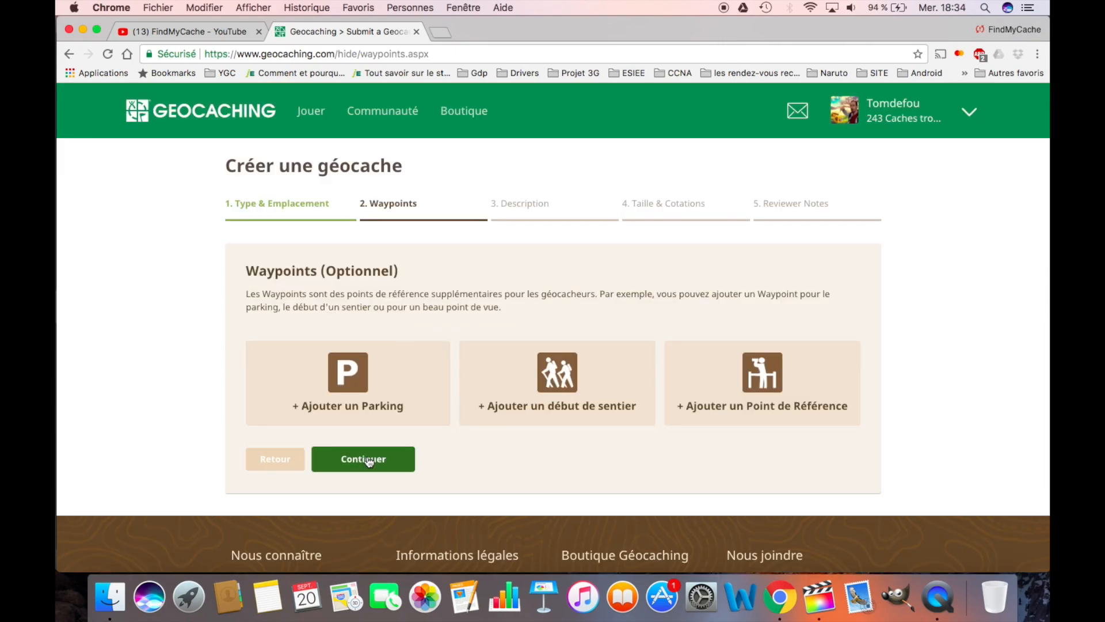
Step: Continue without waypoints, name the geocache "Cache exemple" and add a second geocacher's nickname to Placée par
click(368, 460)
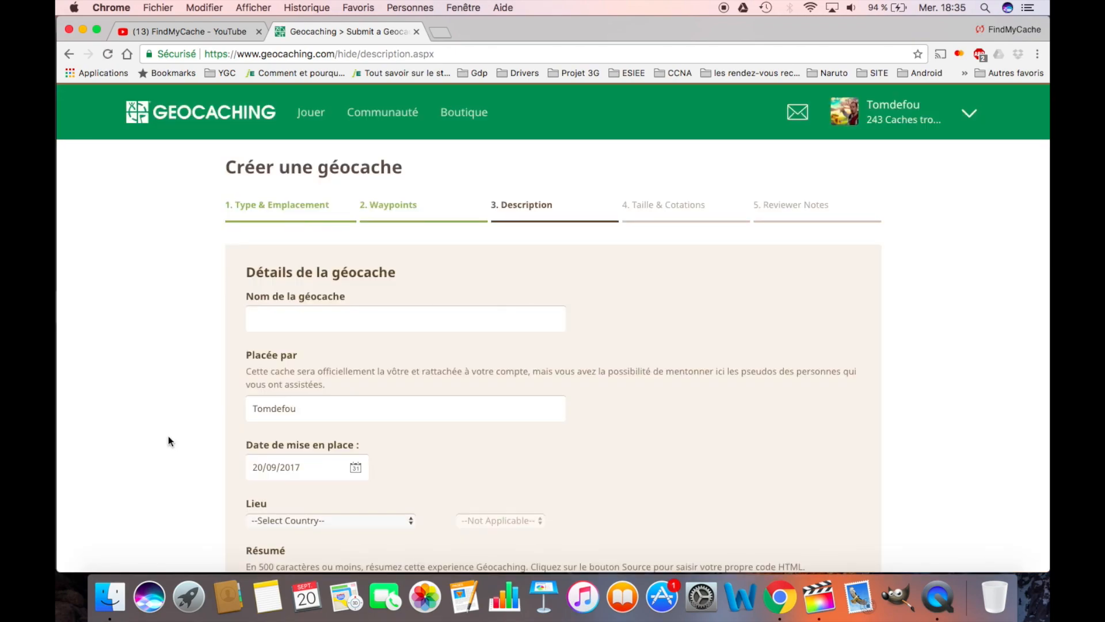
scroll(297, 251, down, 1)
click(297, 250)
text(Cache exemple)
scroll(322, 250, down, 2)
click(351, 253)
text(, Cecil91)
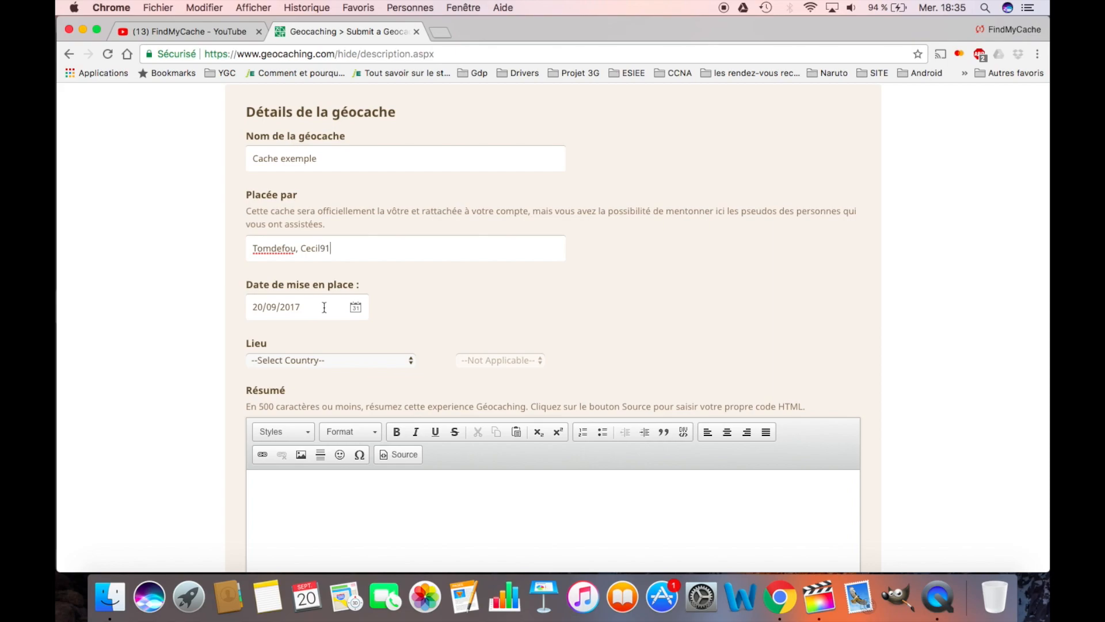
Step: Set the geocache's country to France and its region to Île-de-France
scroll(407, 310, down, 1)
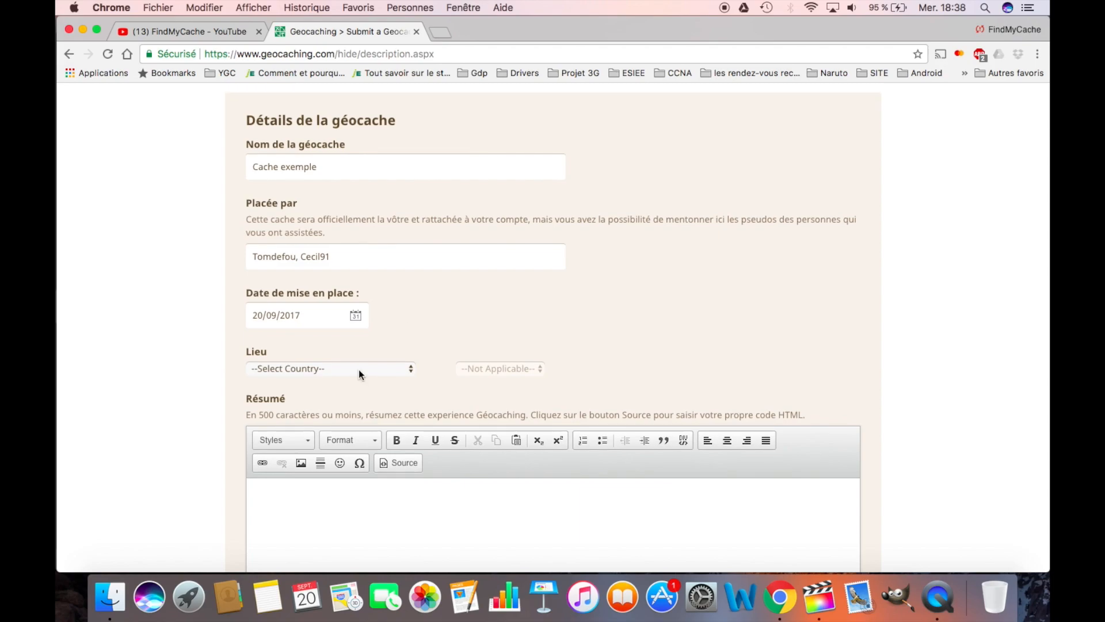
click(358, 368)
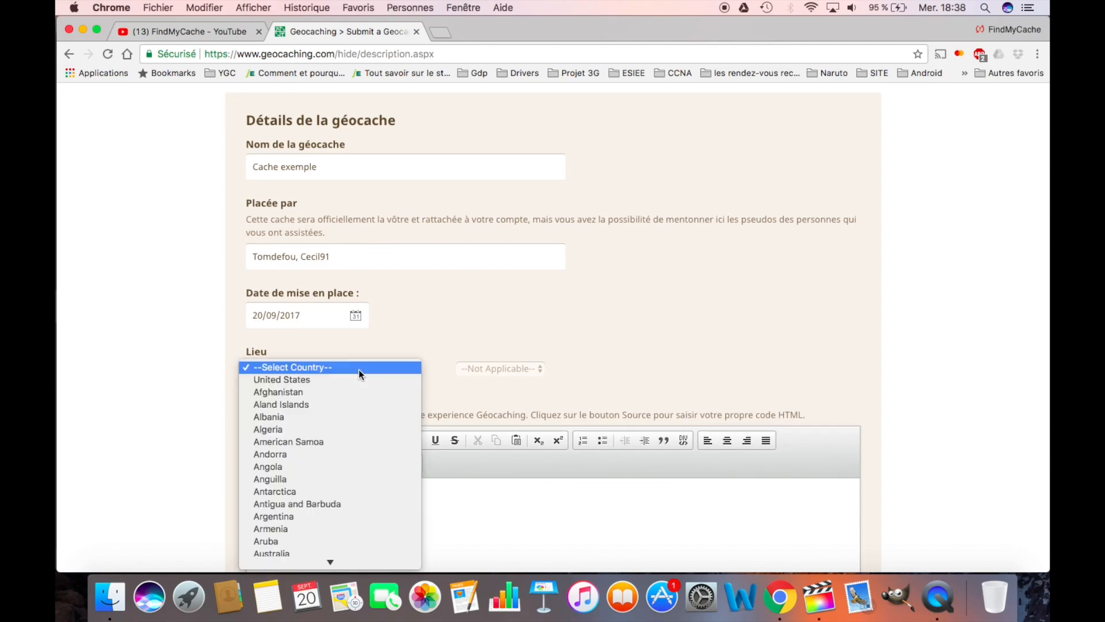
scroll(358, 369, down, 10)
scroll(358, 368, down, 15)
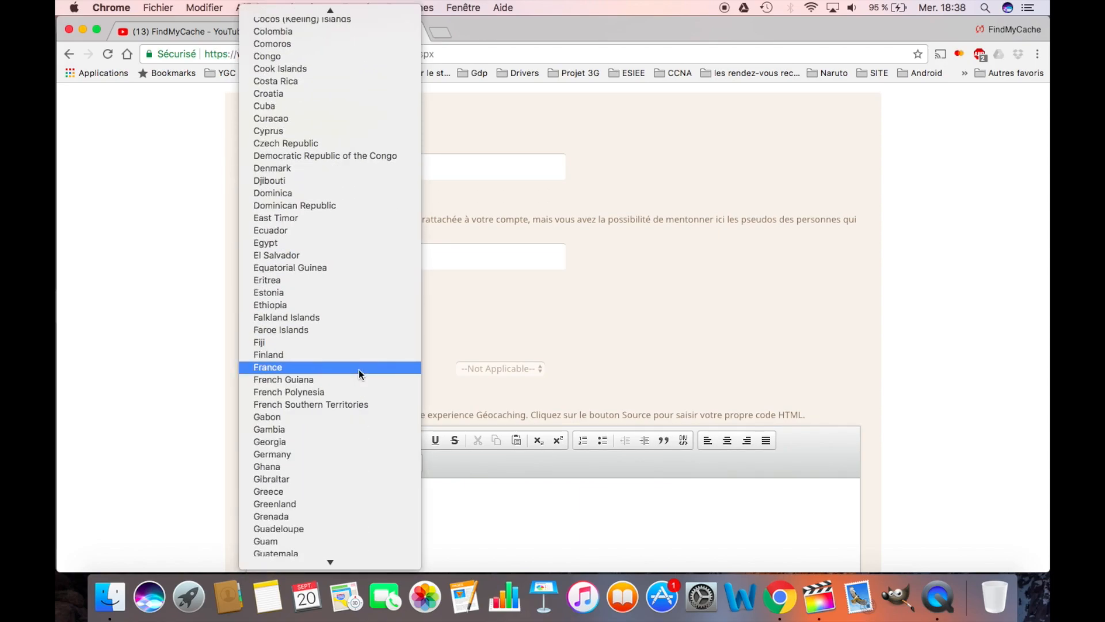
click(359, 368)
click(494, 406)
click(489, 434)
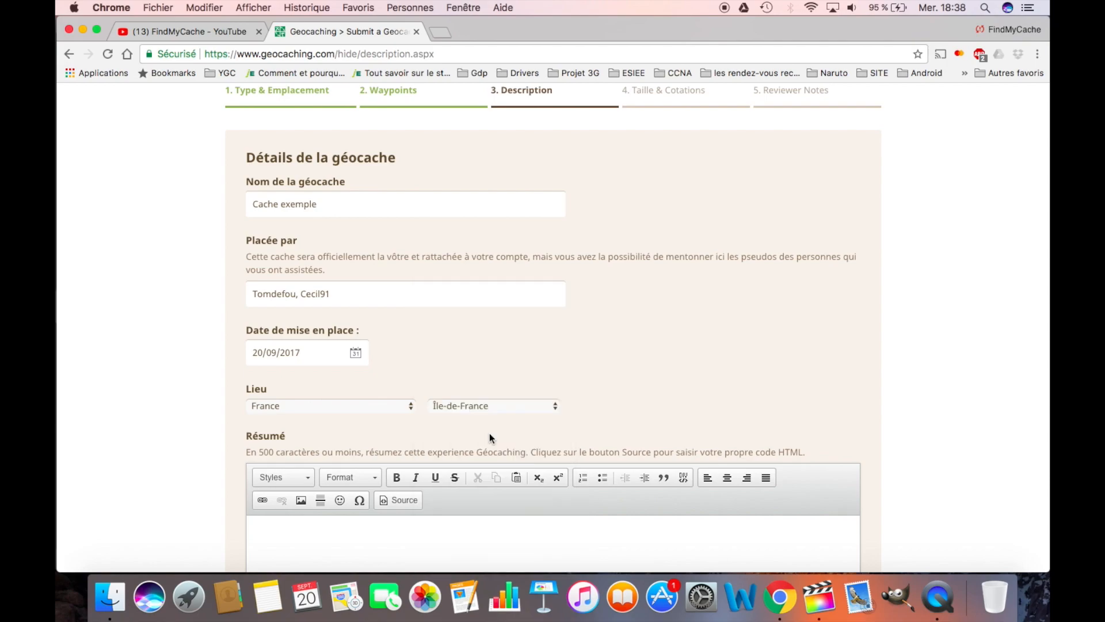
Step: Write a short summary of the cache in the Résumé, beginning "Petit résumé de la"
scroll(490, 434, down, 5)
scroll(490, 433, down, 1)
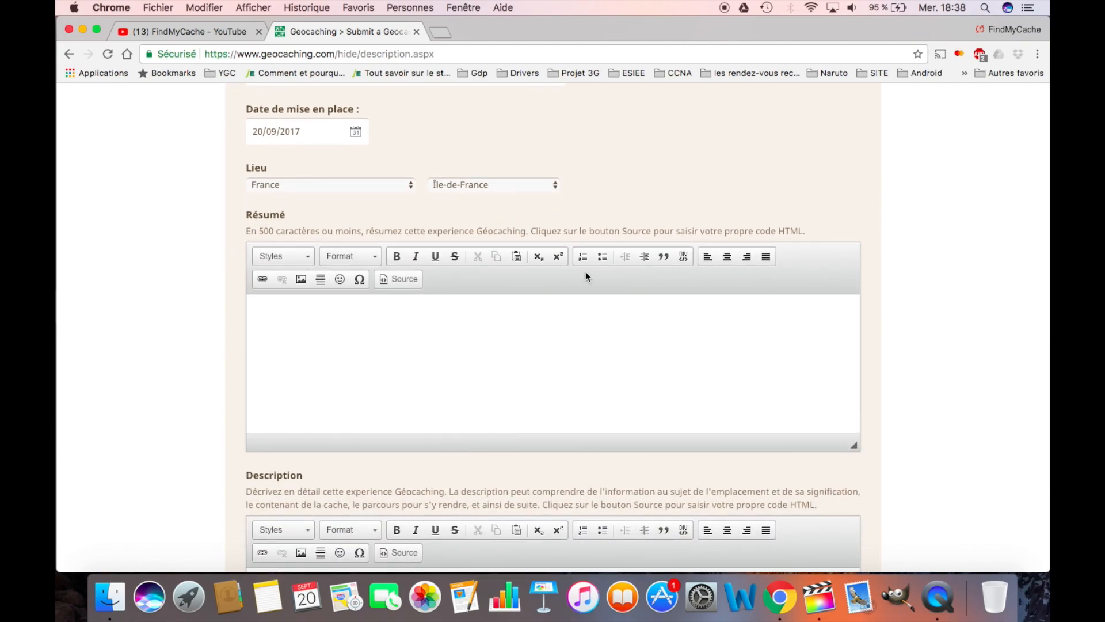
scroll(389, 269, up, 1)
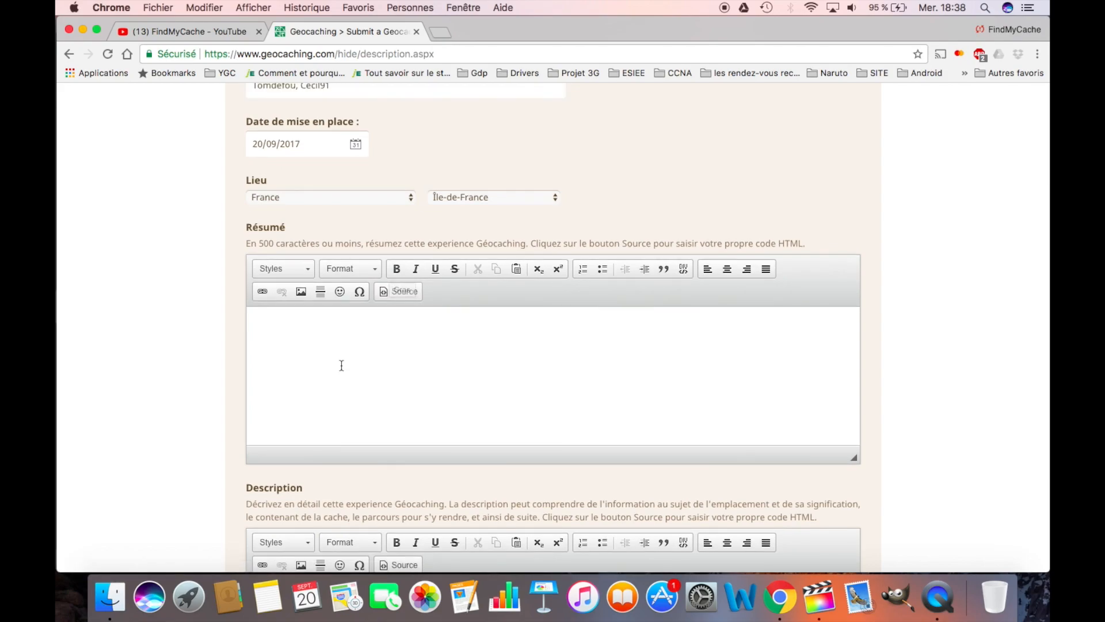
click(310, 382)
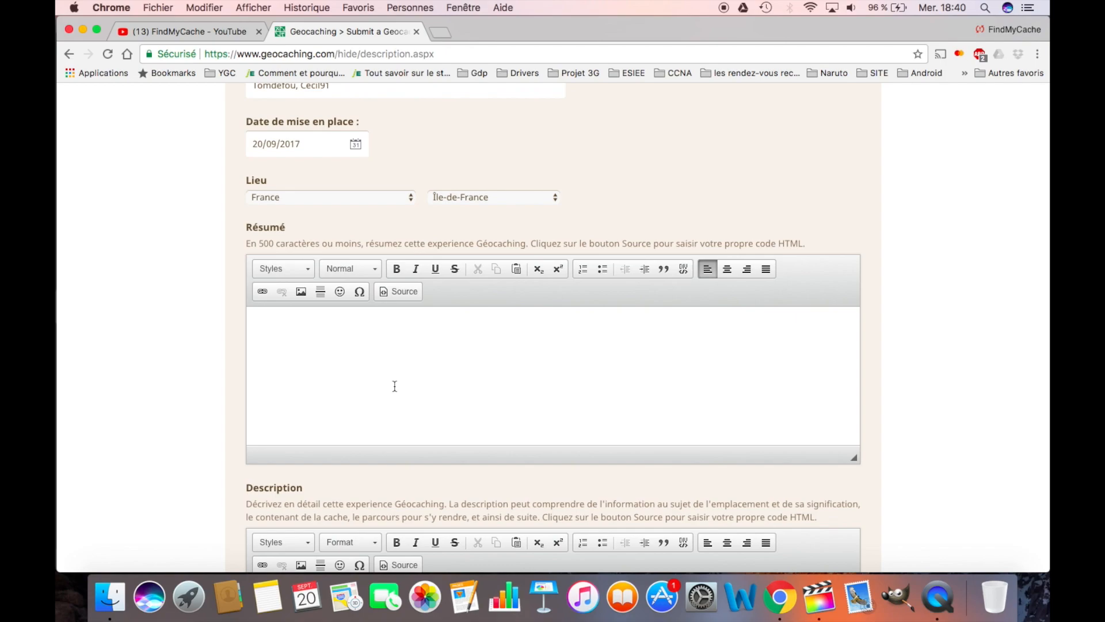
scroll(403, 288, down, 2)
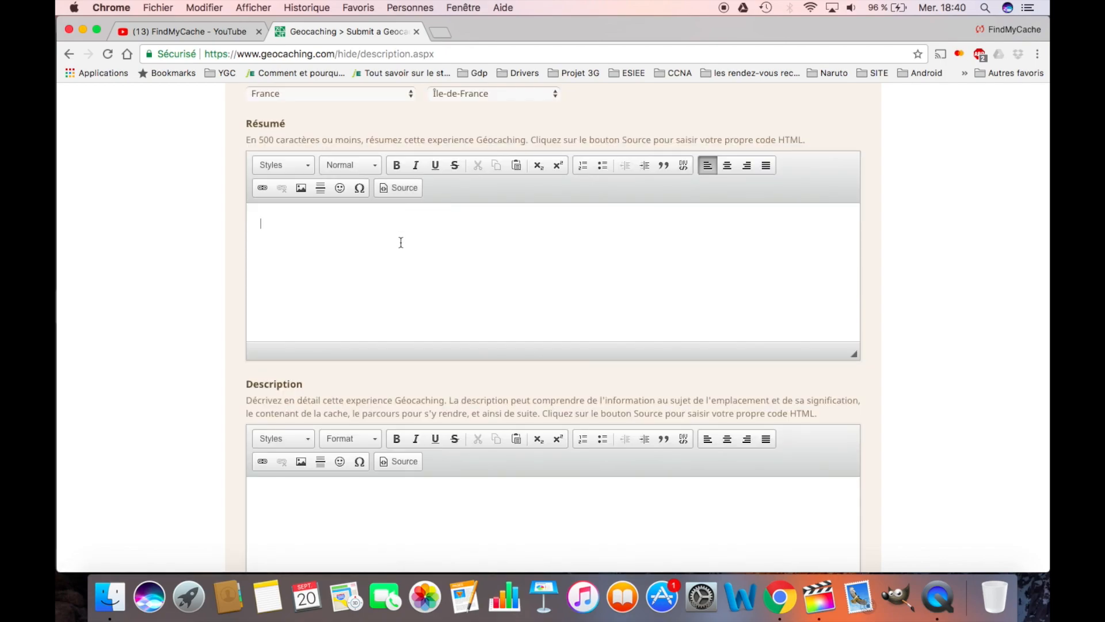
text(Petit résumé de l)
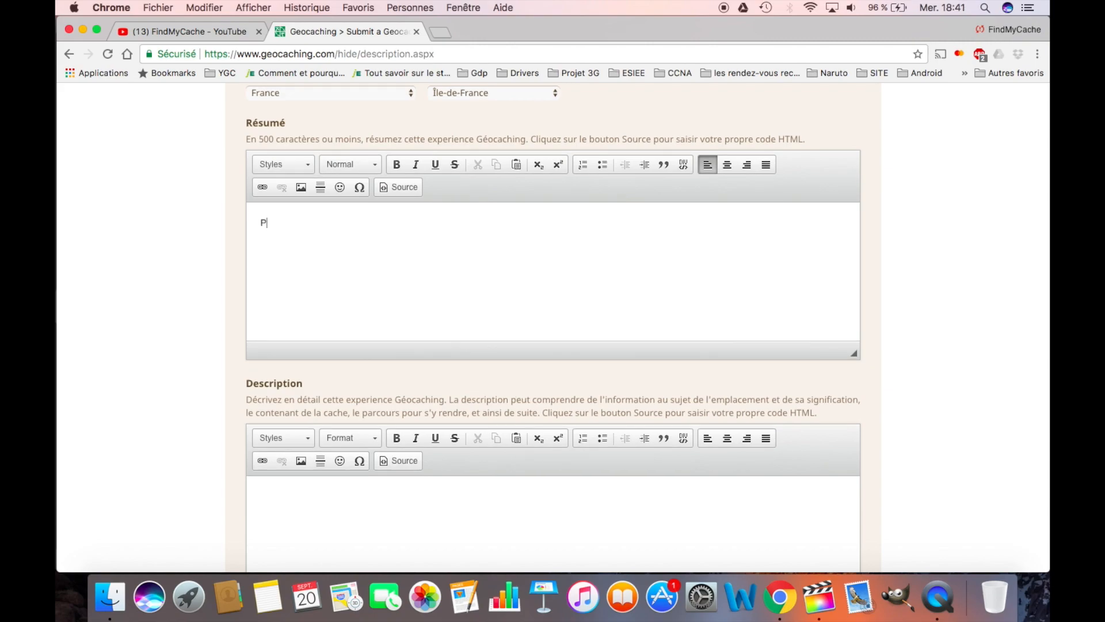
text(a cac)
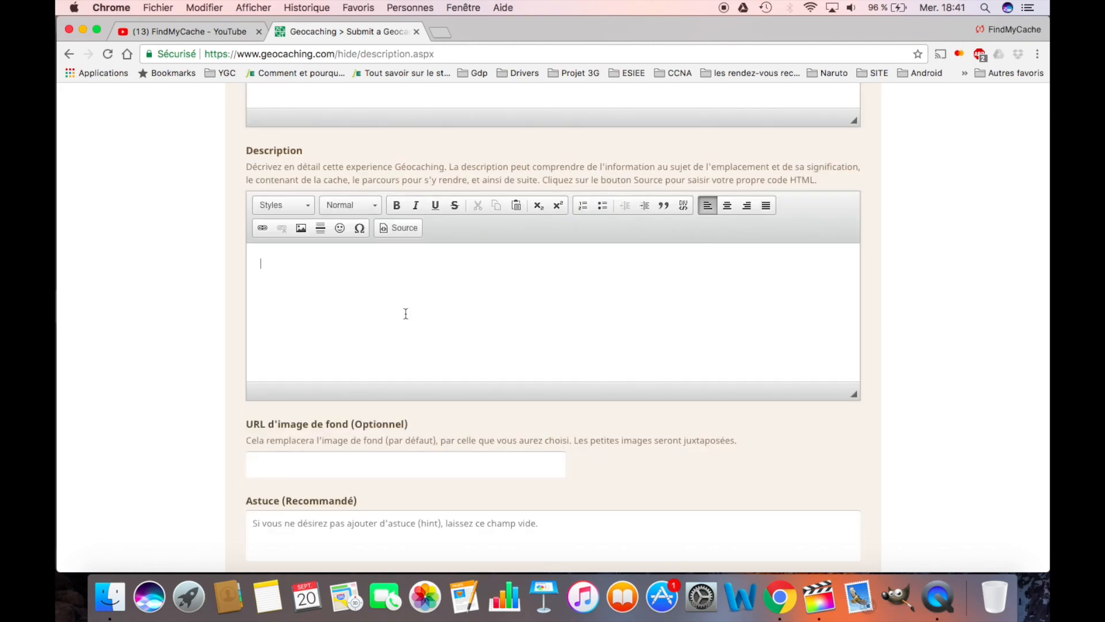
Step: Write the cache's detailed description as "Le musée de la rose a été construit en 1980 etc."
scroll(406, 314, down, 1)
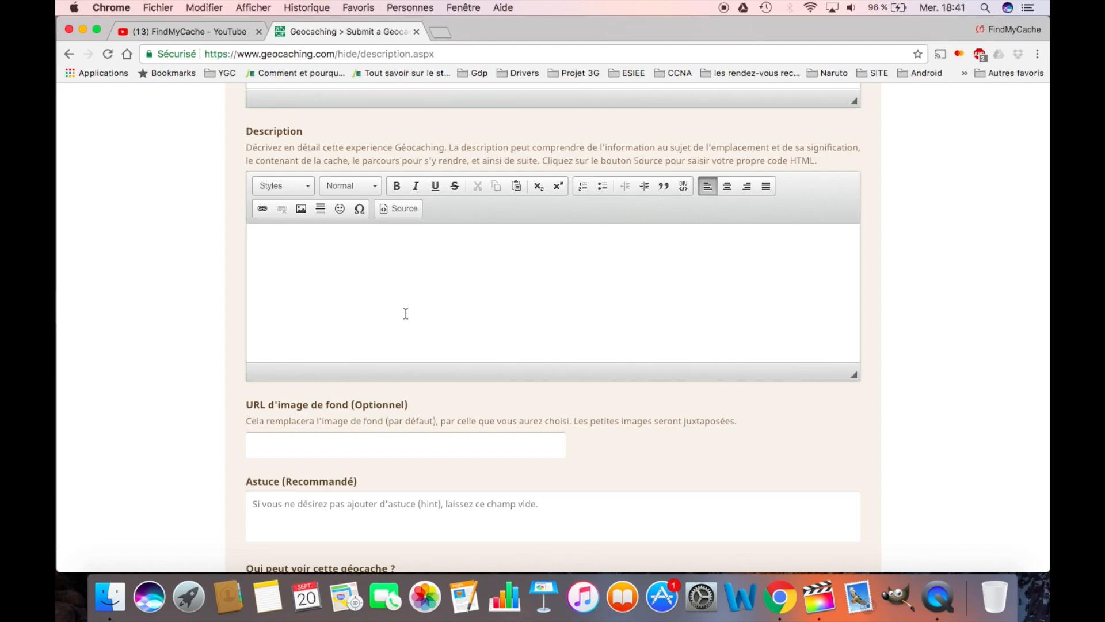
scroll(405, 313, down, 3)
text(Le musé d)
text(de la rose a été )
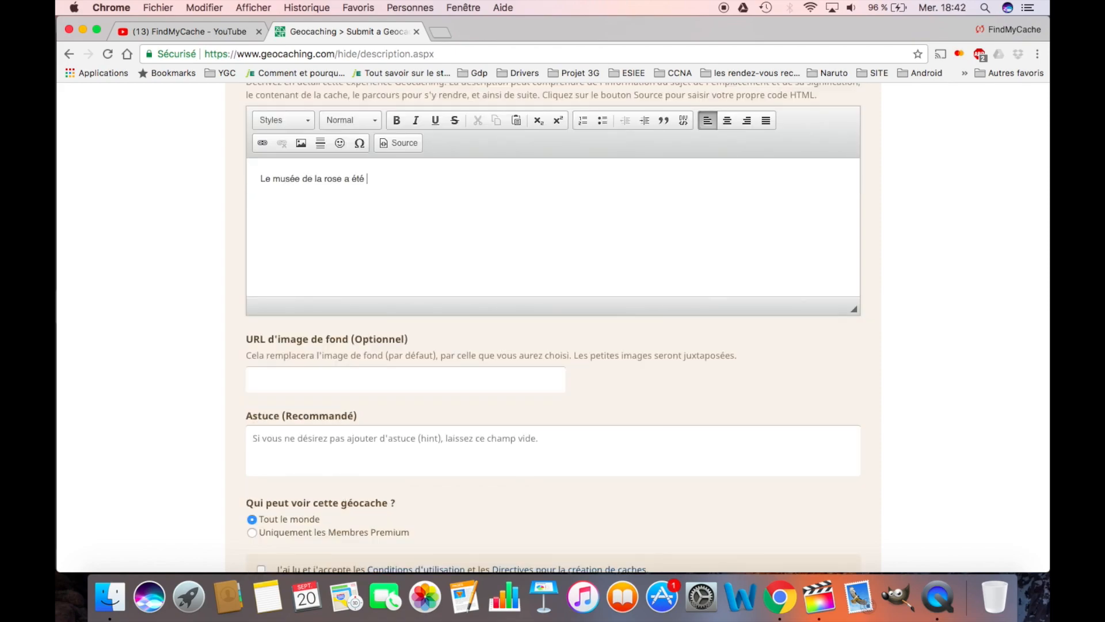
text(construit en 19)
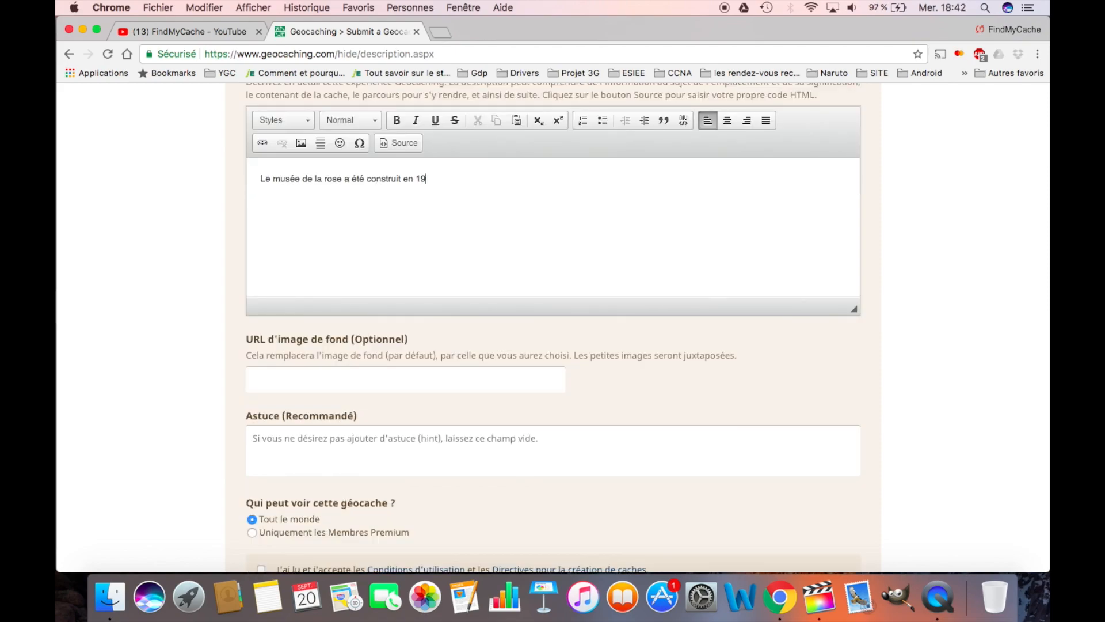
text(80 etc.)
Step: Enter the hint "Aide pour les mauvais !" for the geocache, leaving the background image URL empty
scroll(347, 175, down, 4)
scroll(347, 176, up, 2)
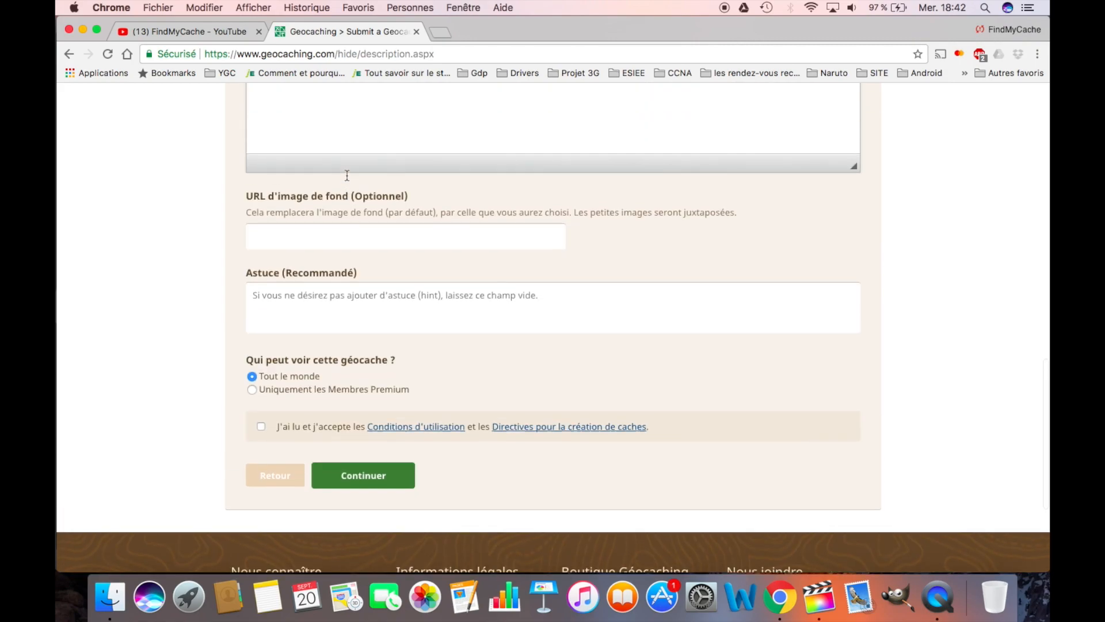
scroll(347, 175, up, 2)
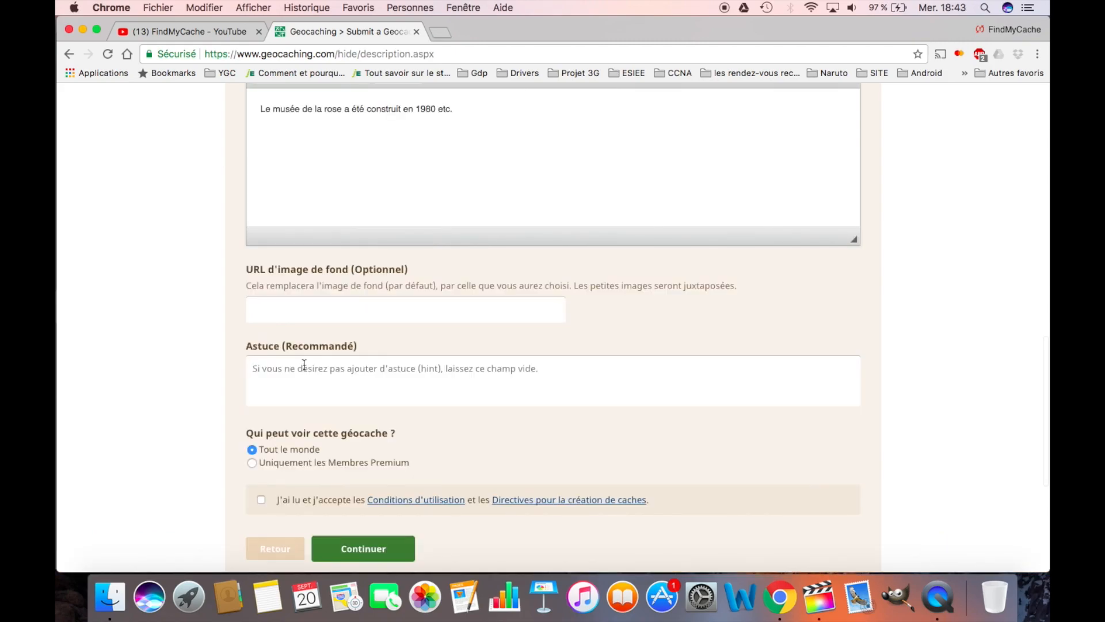
click(304, 365)
text(Aide pour les joueurs)
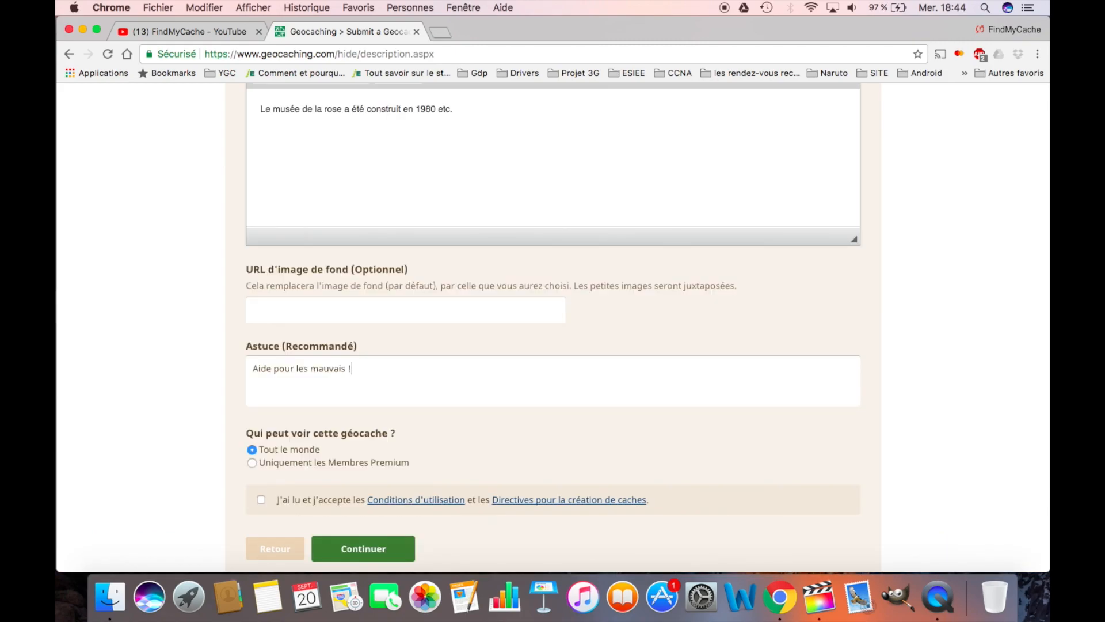
Step: Keep the geocache visible to everyone, accept the terms of use and cache creation guidelines, and continue to the size and ratings stage
drag(247, 342, 401, 341)
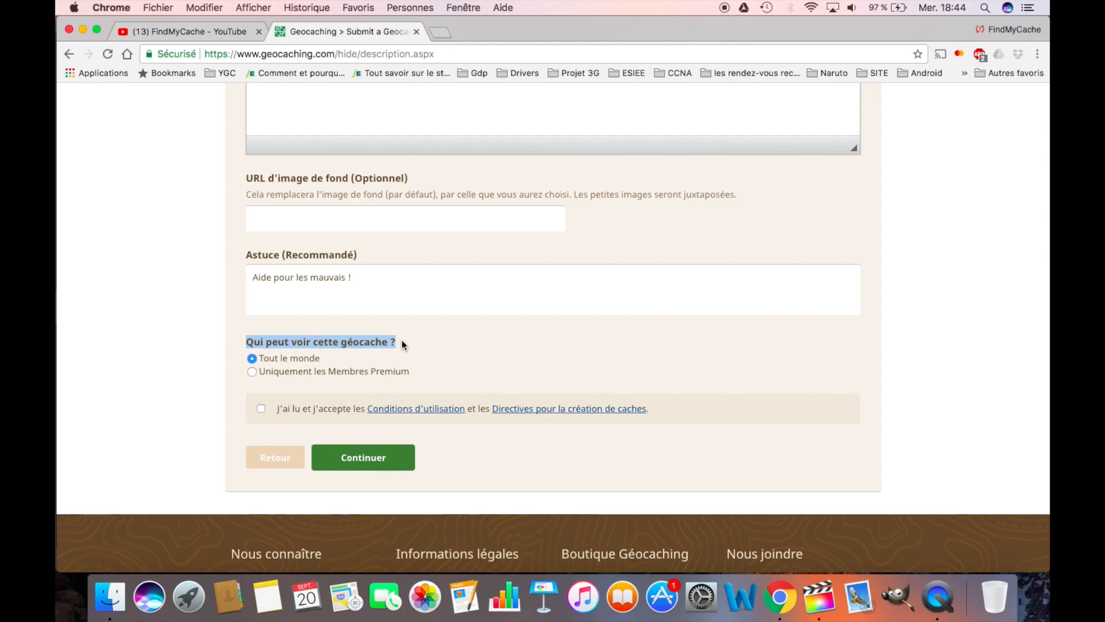
click(246, 342)
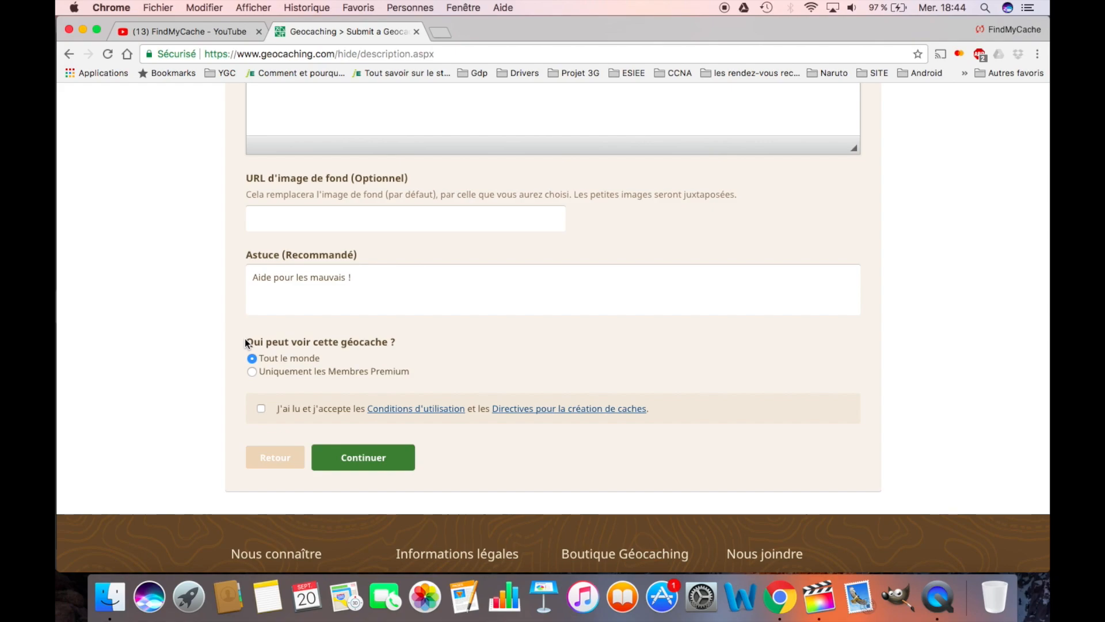
click(261, 408)
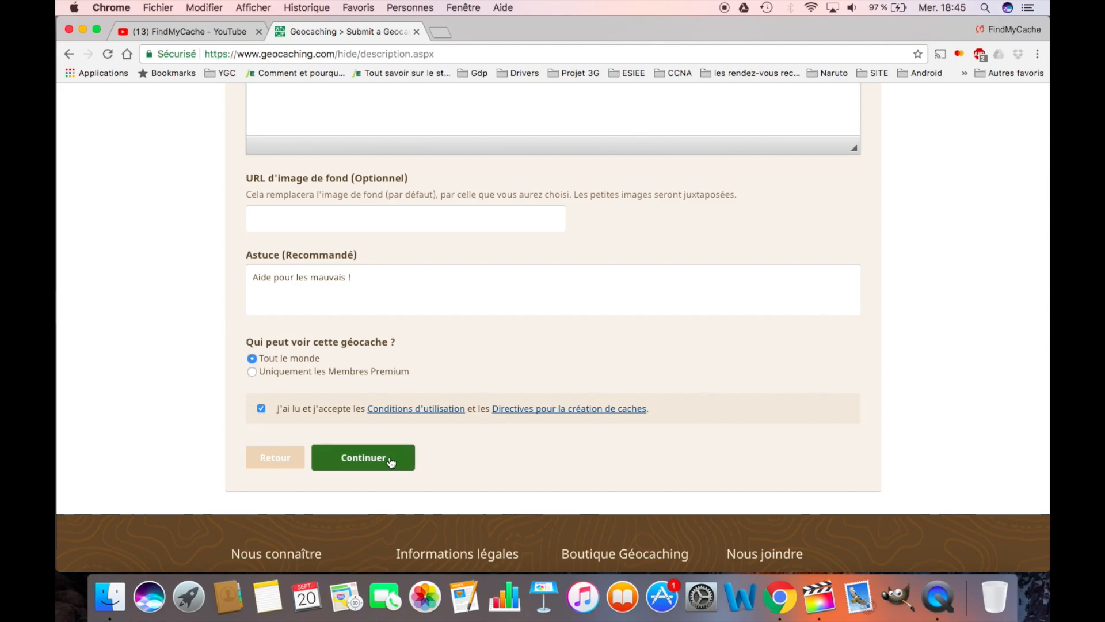
click(390, 462)
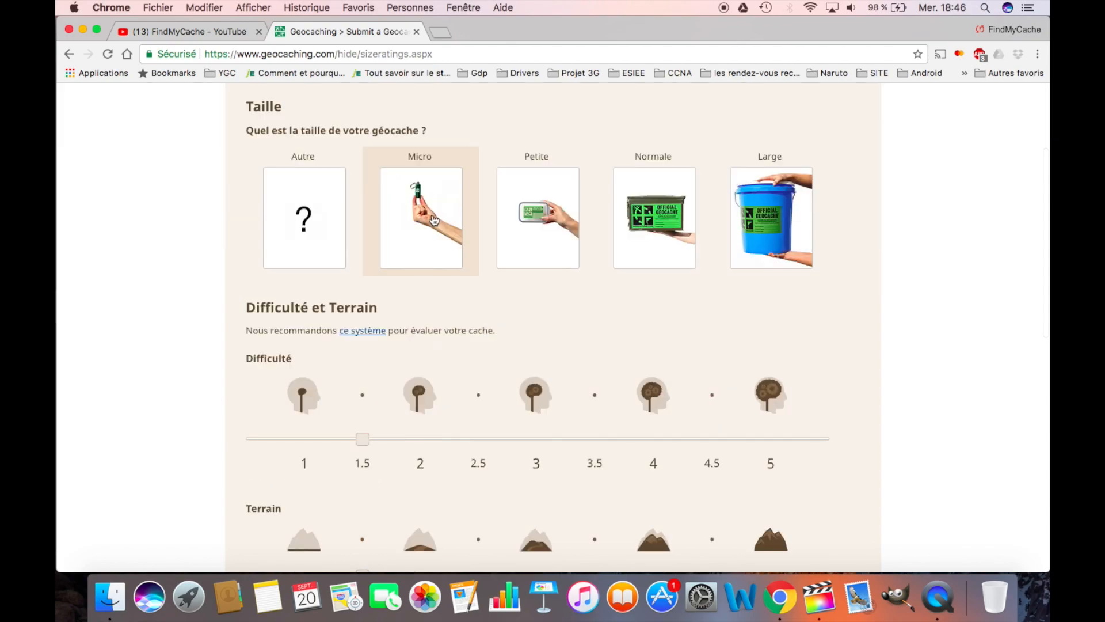
Step: Set the geocache's size to Petite and its difficulty to 2
click(509, 217)
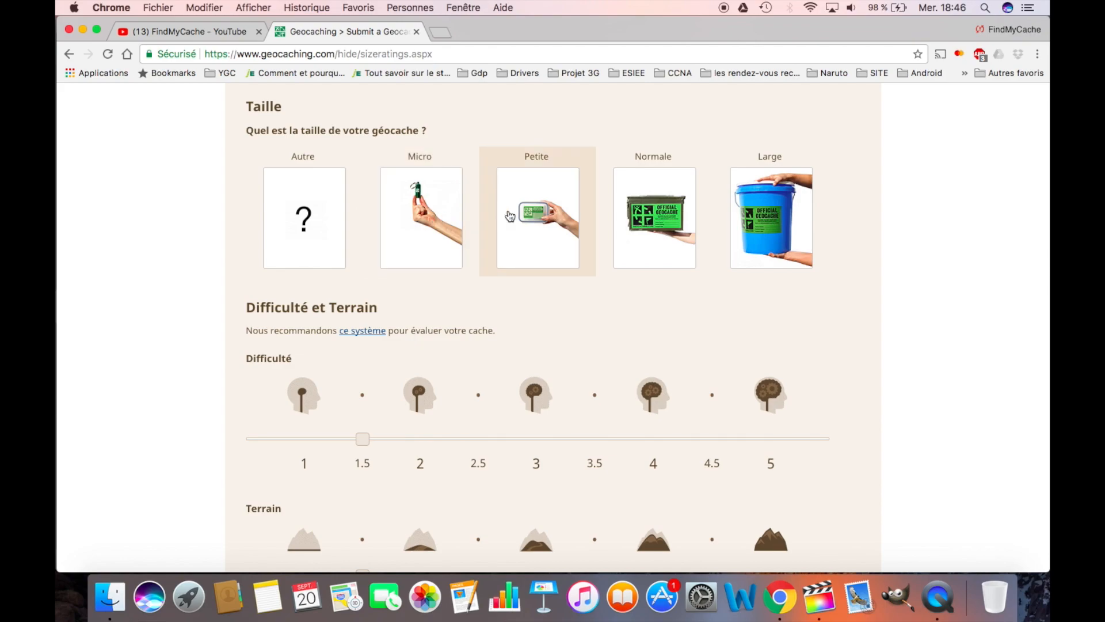
scroll(495, 219, down, 2)
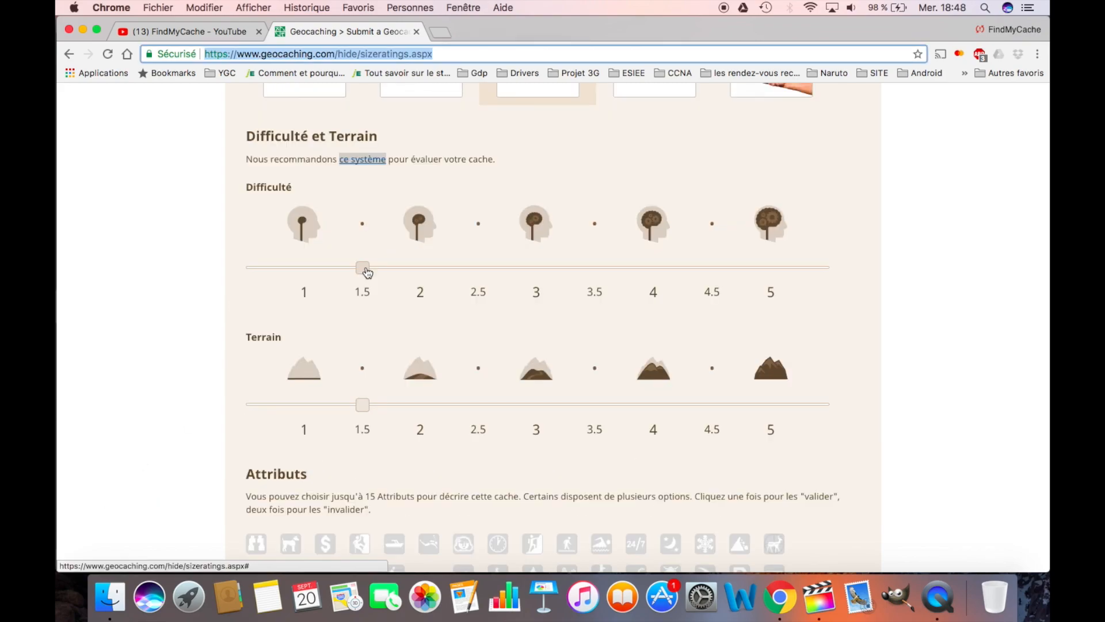
click(367, 272)
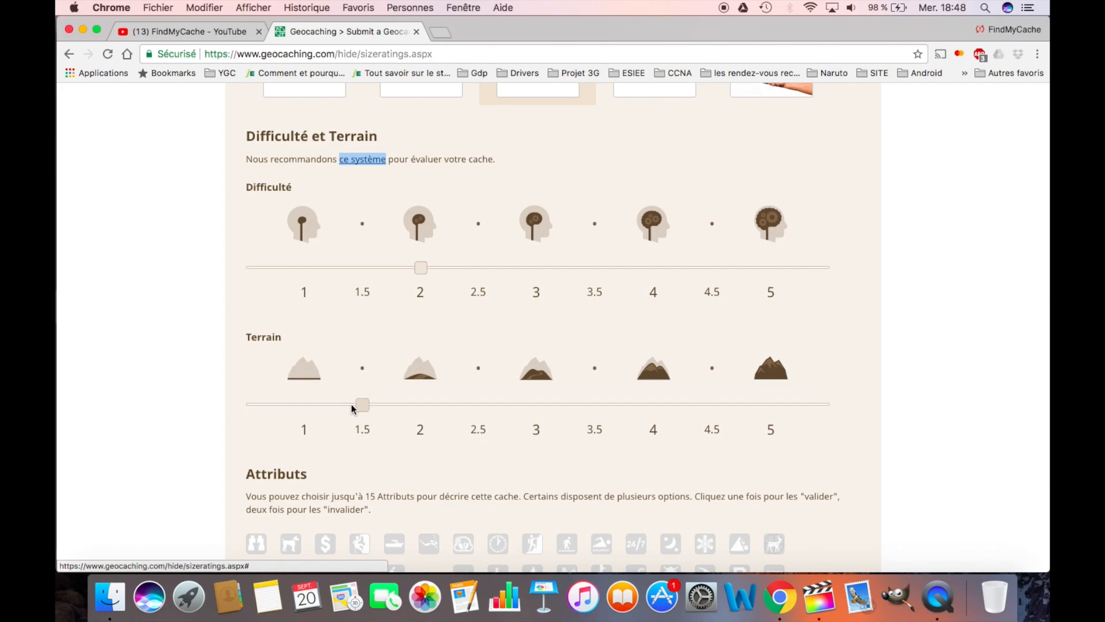
Step: Enable four attributes for the cache: Essence à proximité, Eau potable à proximité, the parking symbol and the clock symbol
scroll(351, 404, down, 5)
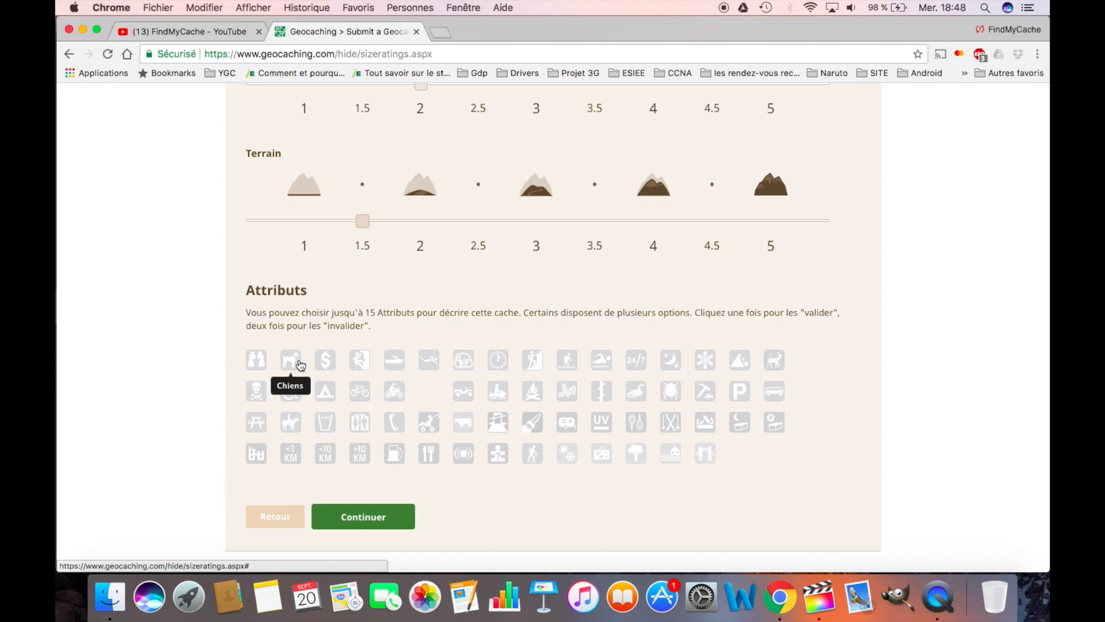
scroll(390, 469, up, 1)
click(393, 471)
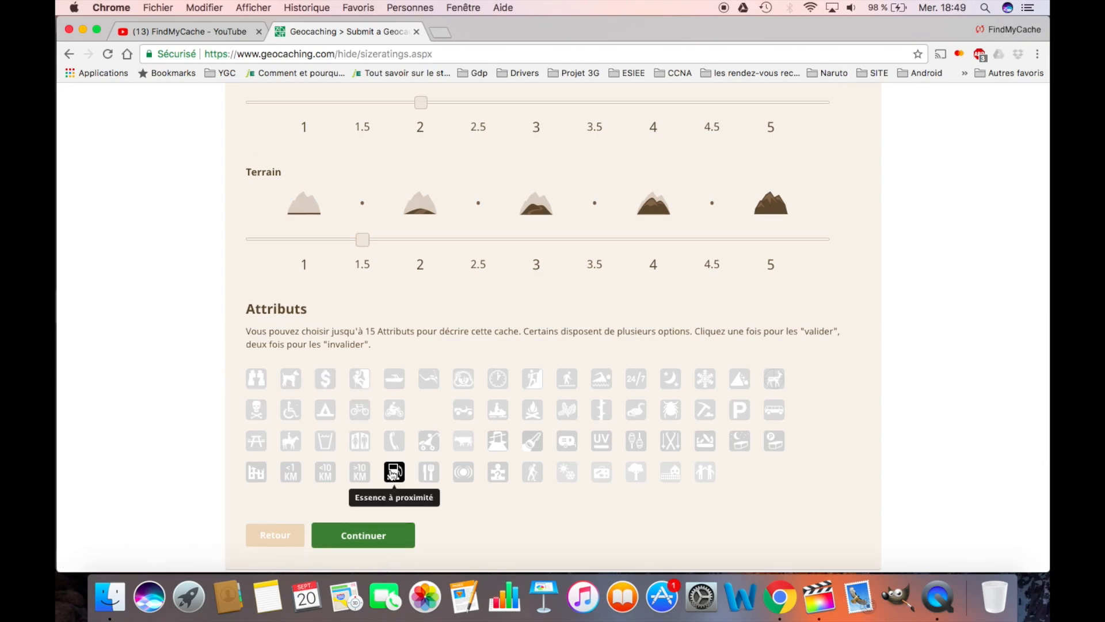
click(326, 442)
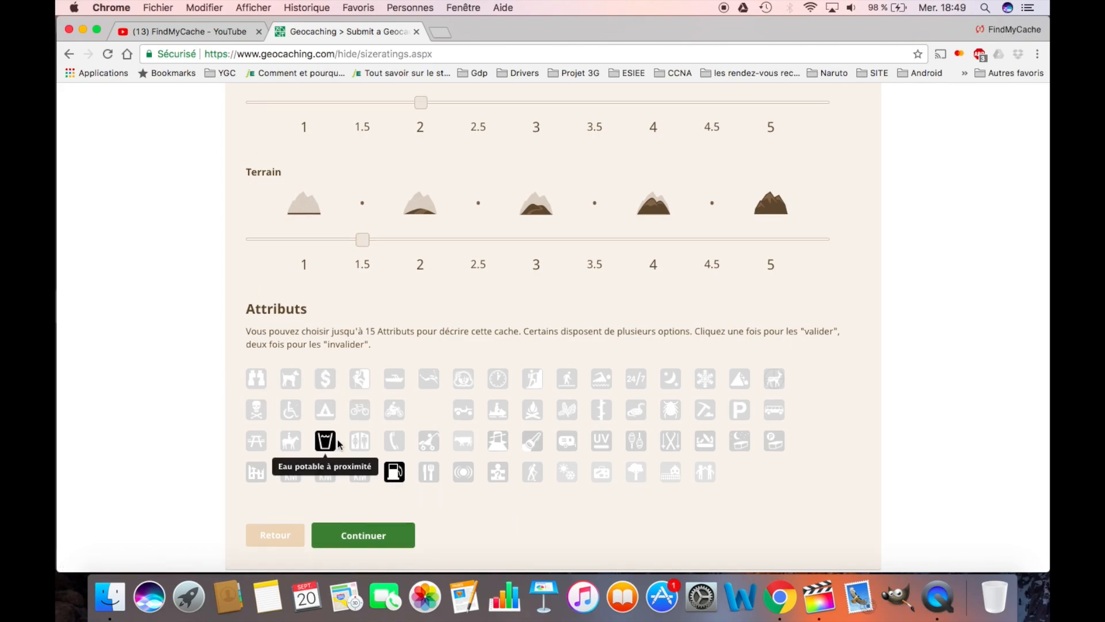
click(742, 412)
click(499, 383)
scroll(403, 495, down, 2)
Step: Enter the reviewer note "Une cache traditionnelle dans une pellicule photo" and save the geocache for preview
click(353, 469)
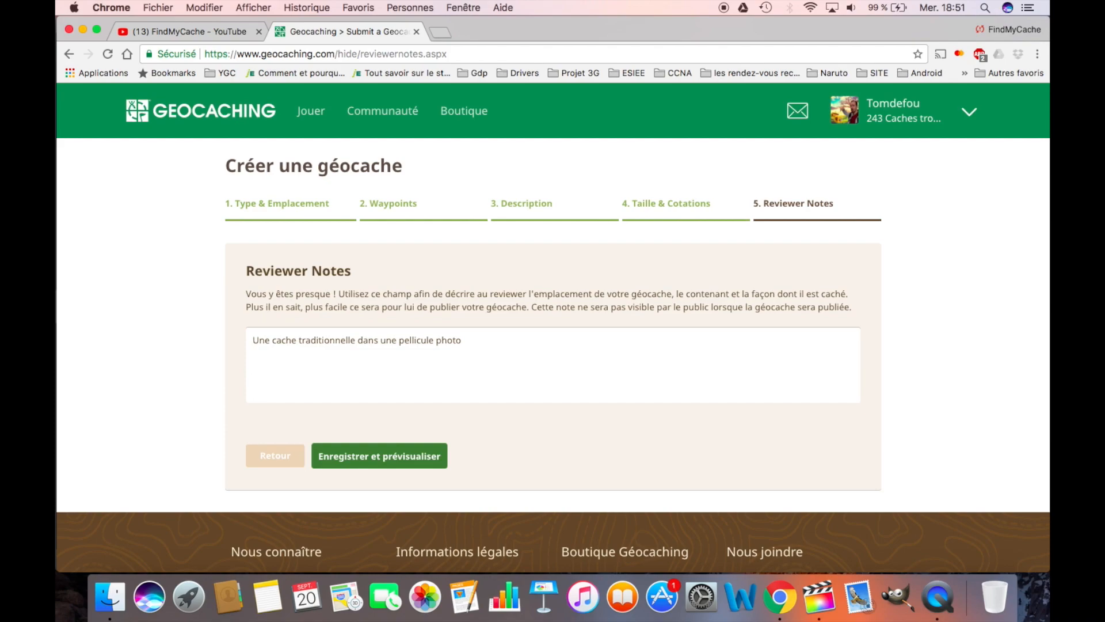
click(370, 452)
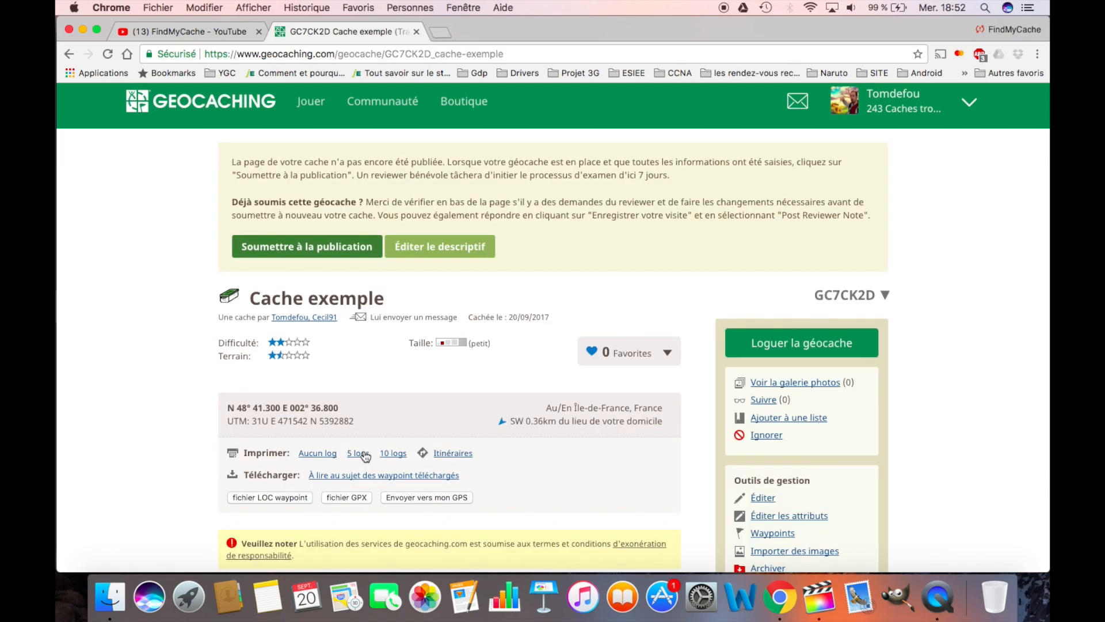
Step: Review the unpublished geocache's preview page, from its details and attributes to the logged reviewer note and the publication options
scroll(365, 456, down, 15)
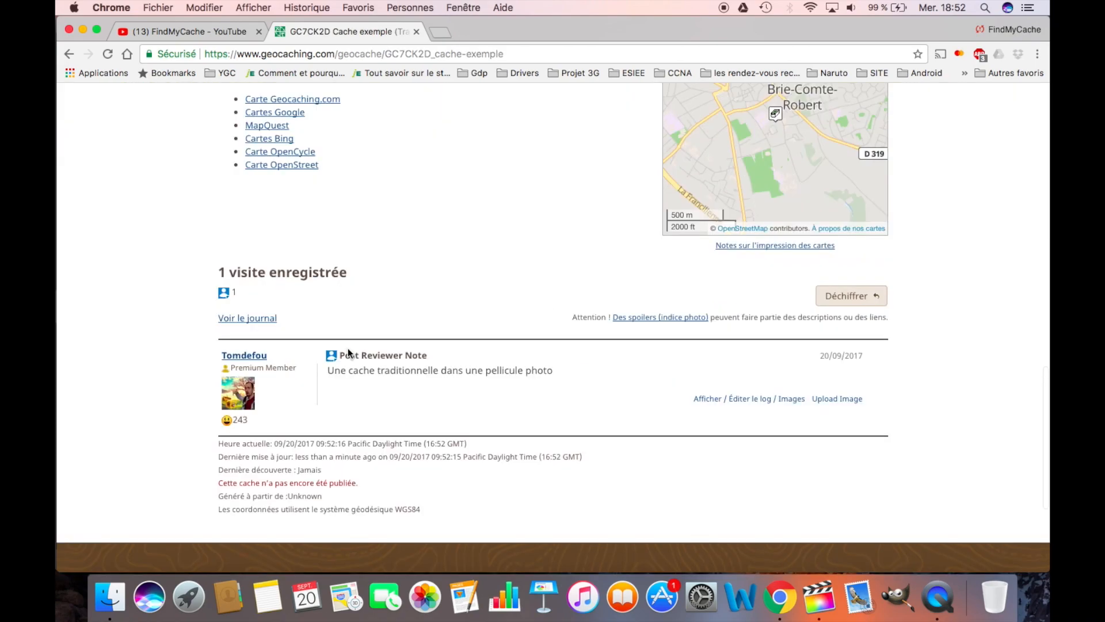
drag(332, 373, 483, 382)
scroll(456, 454, up, 15)
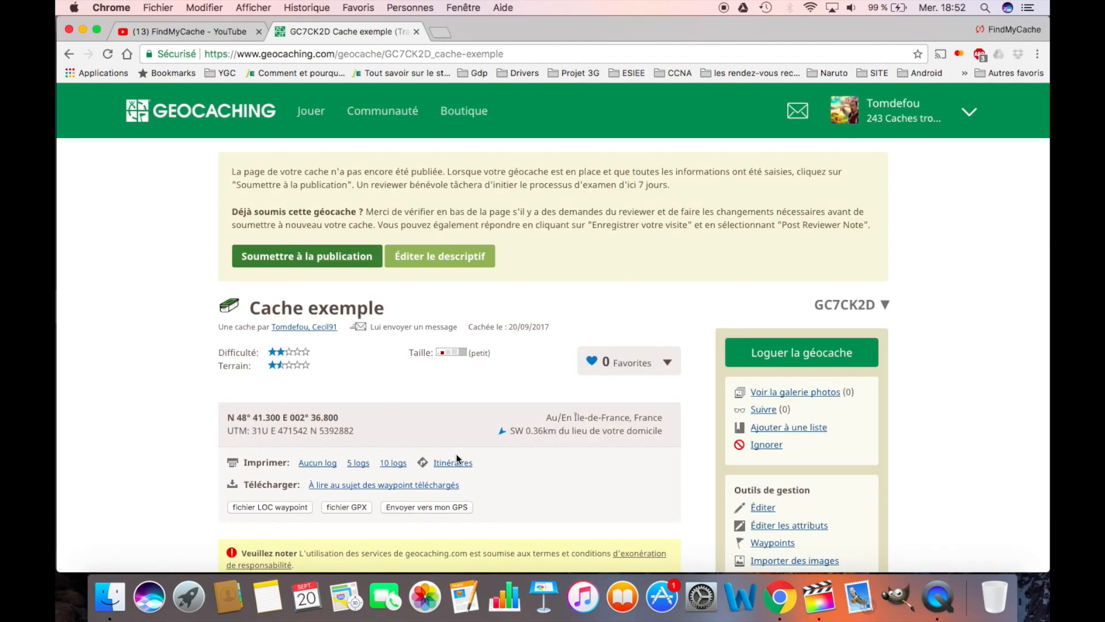
scroll(457, 458, down, 1)
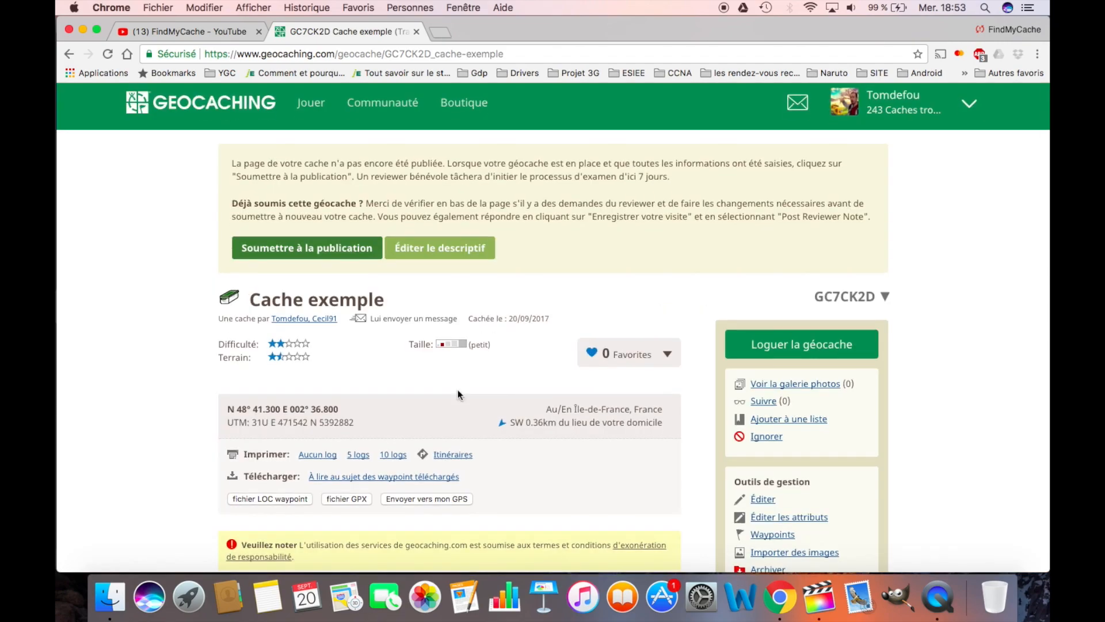
scroll(468, 380, down, 10)
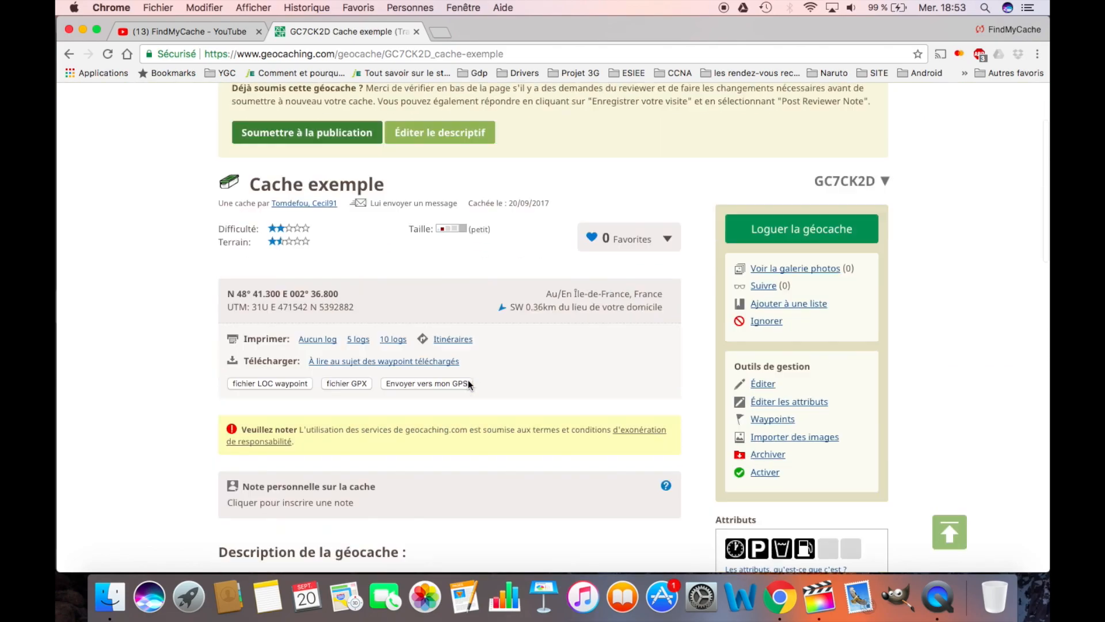
scroll(468, 378, down, 7)
scroll(468, 377, up, 14)
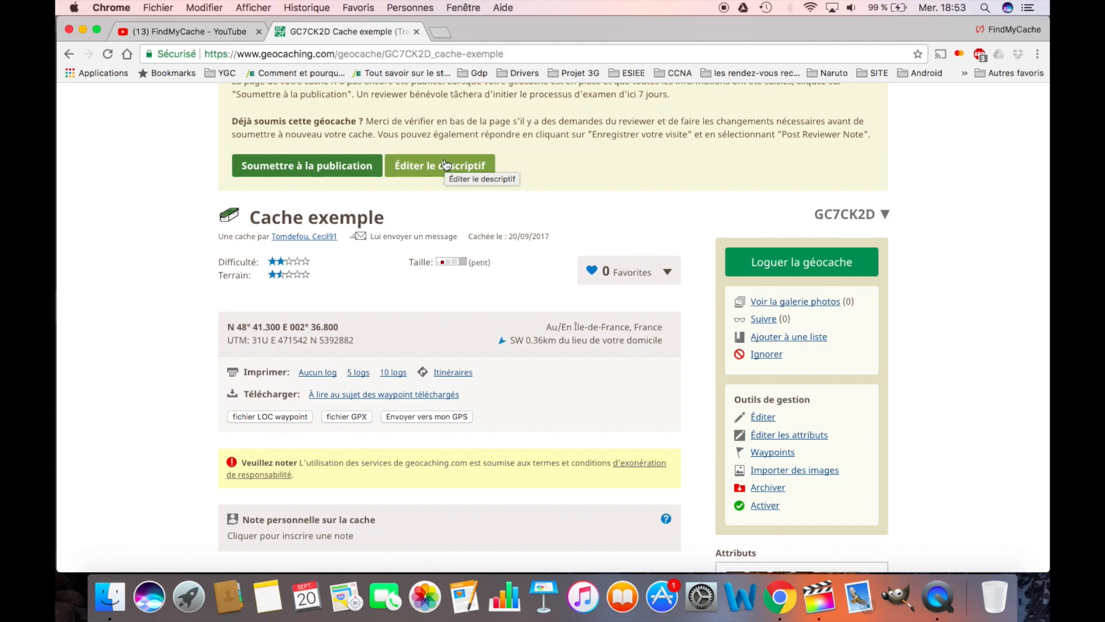
scroll(454, 256, up, 2)
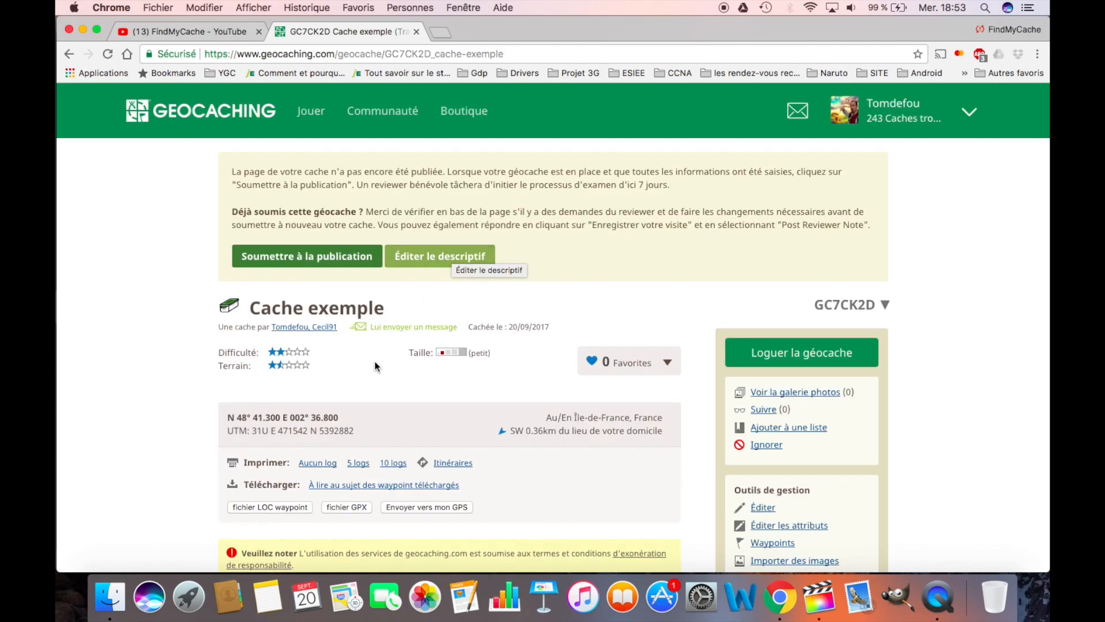